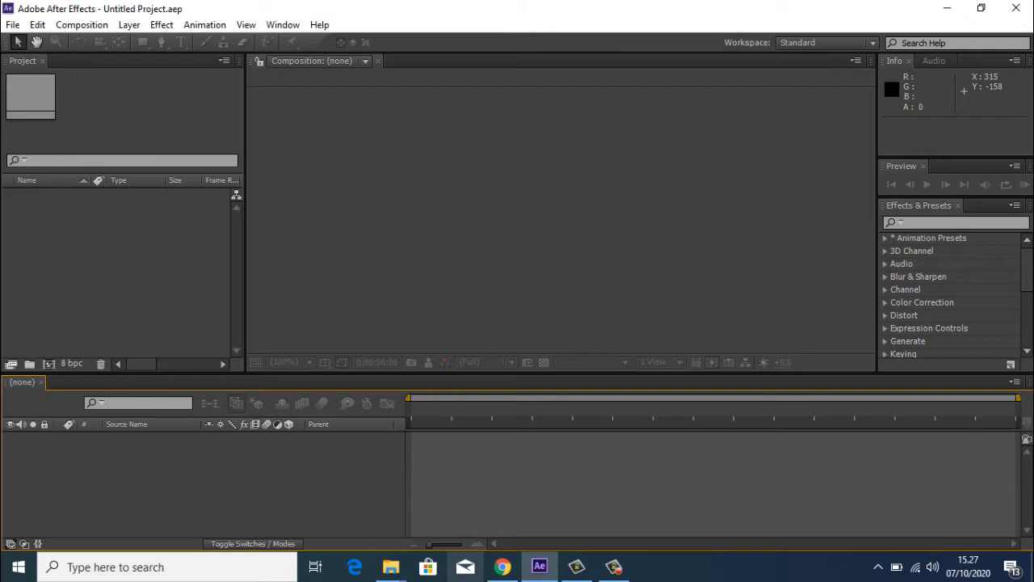
# Start a new composition with the HDTV 1080 25 preset, Square Pixels aspect ratio and a frame rate of 25.
pyautogui.click(405, 201)
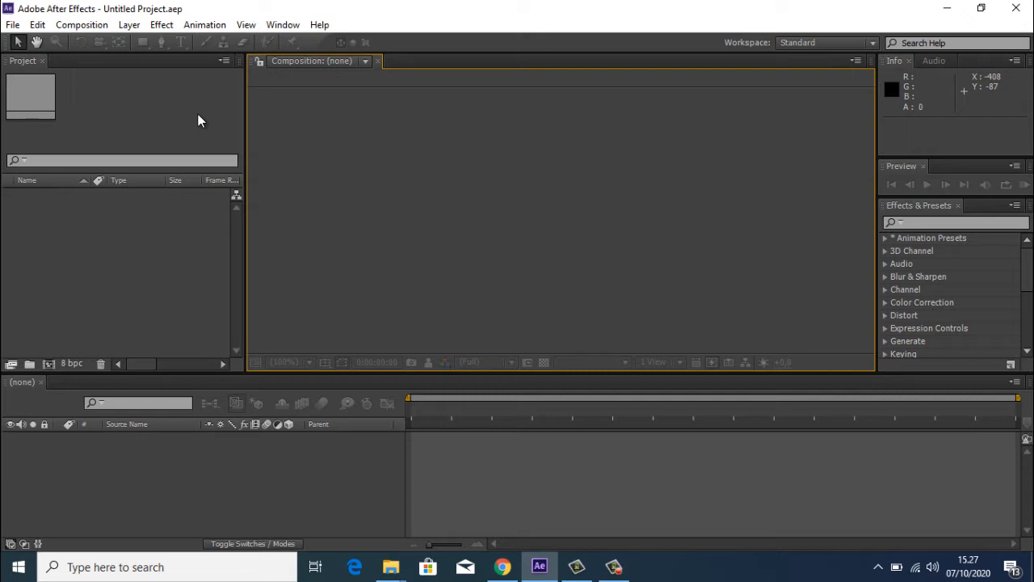
pyautogui.click(82, 25)
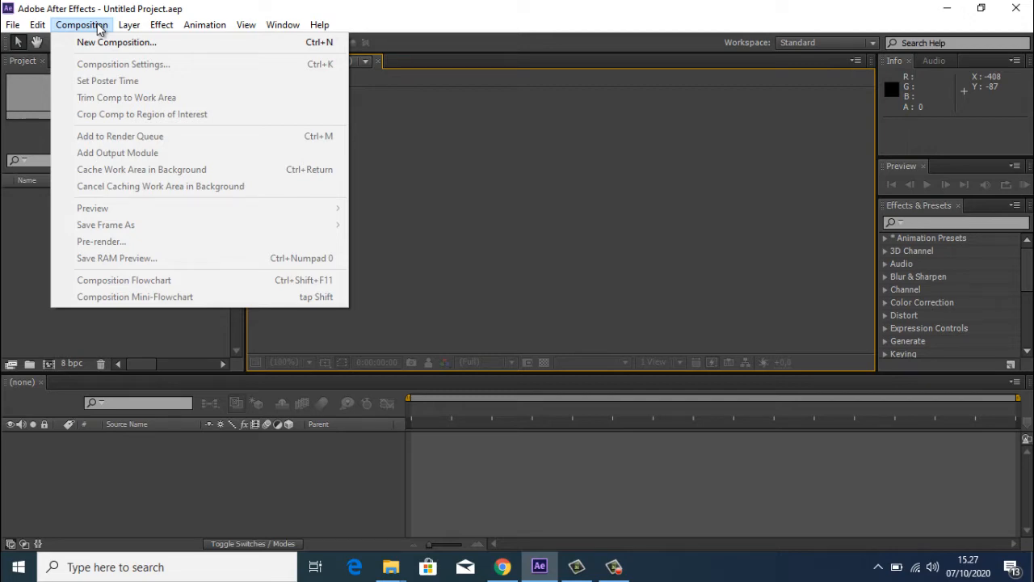
pyautogui.click(118, 44)
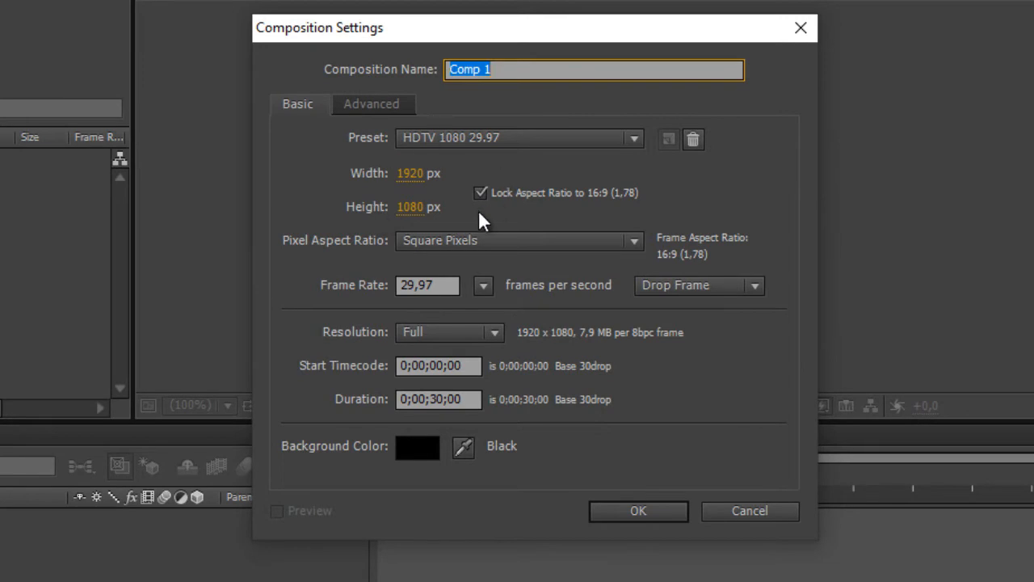
pyautogui.click(489, 140)
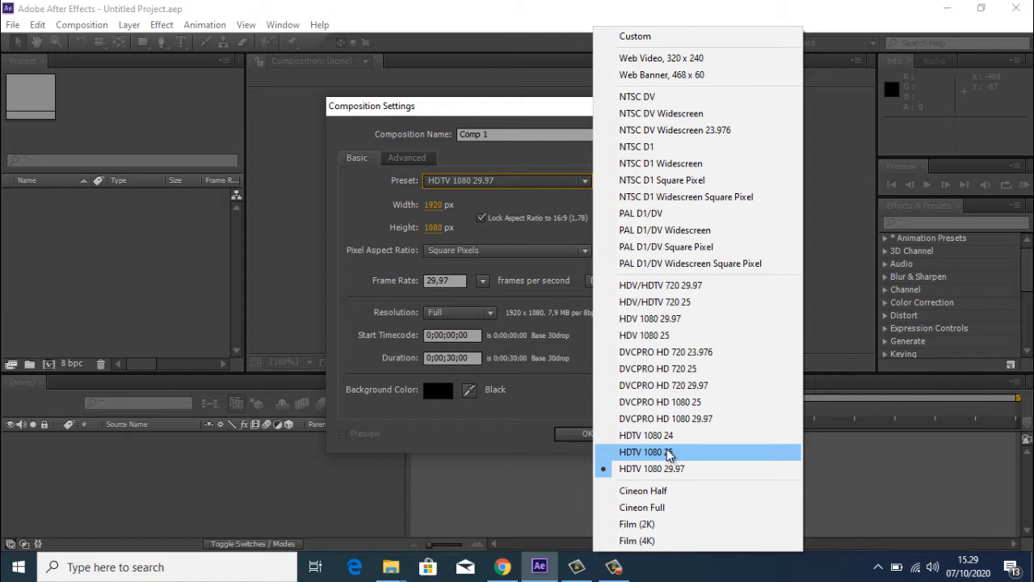
pyautogui.click(668, 453)
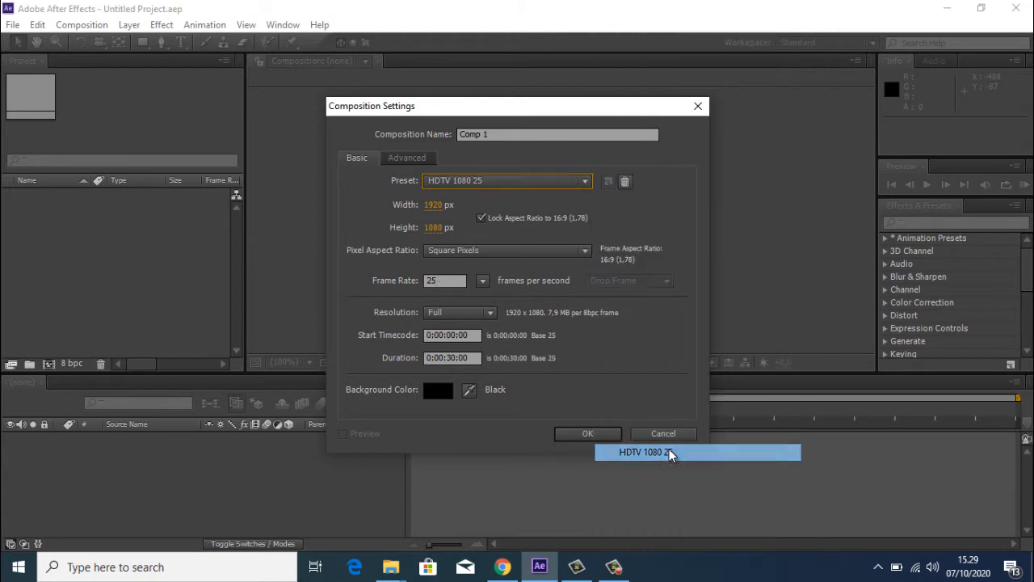
pyautogui.click(468, 250)
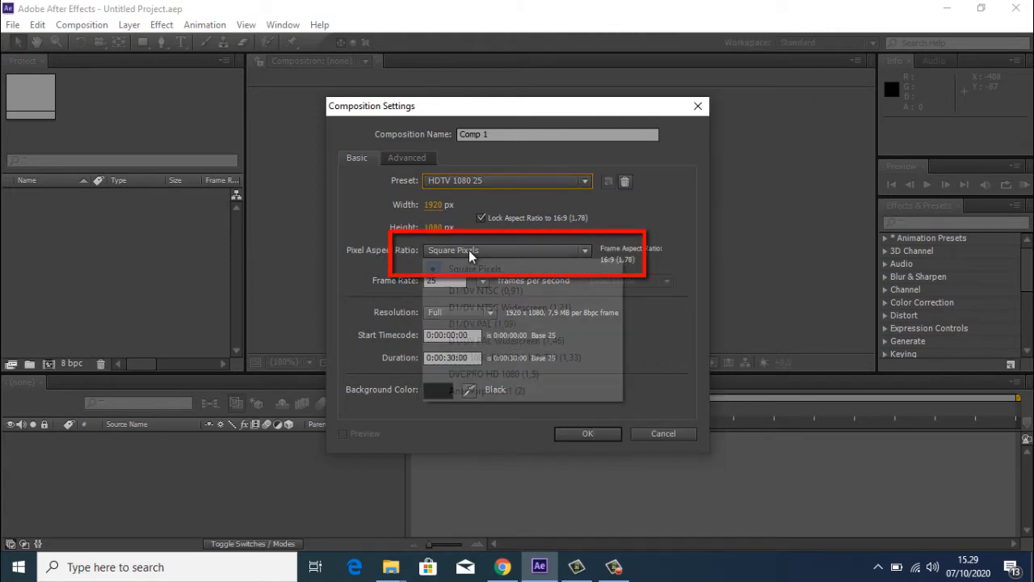
pyautogui.click(489, 269)
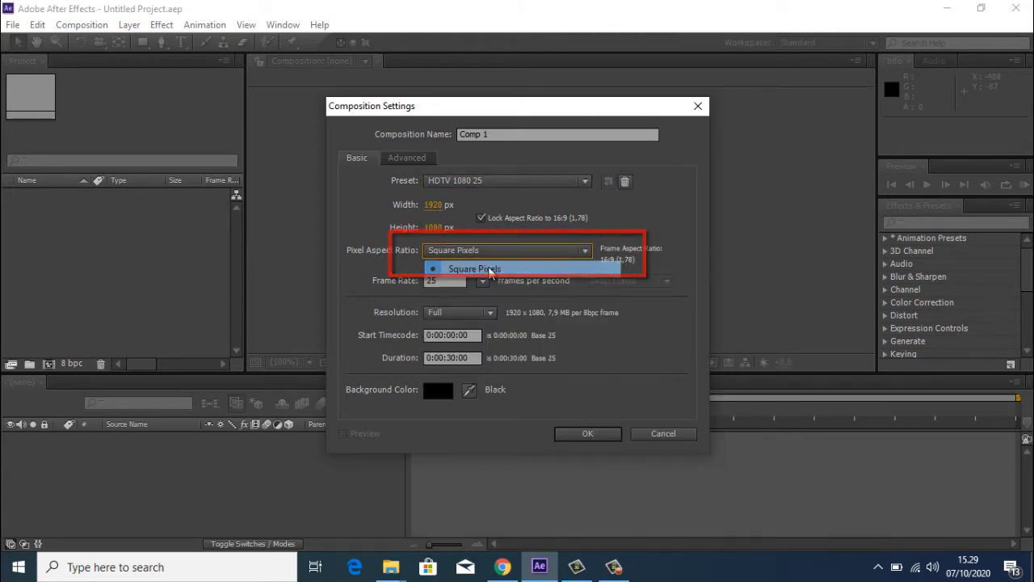
pyautogui.click(428, 283)
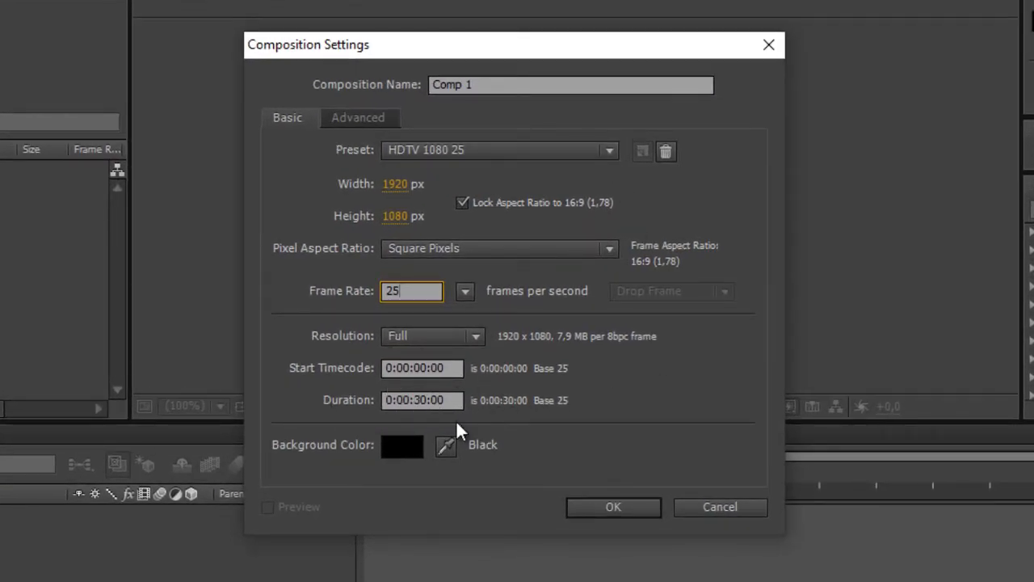
pyautogui.click(421, 400)
pyautogui.click(412, 399)
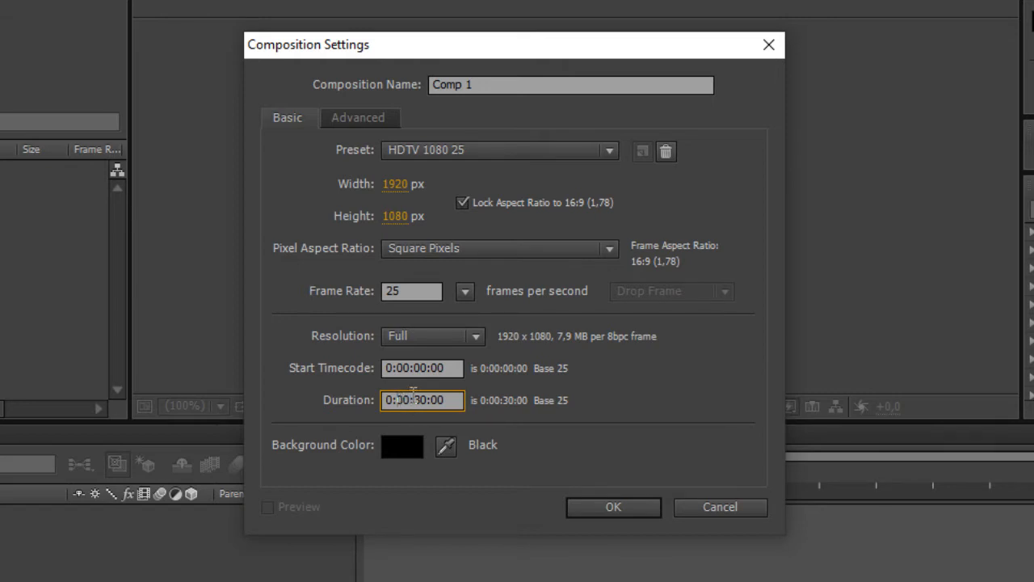
pyautogui.doubleClick(406, 404)
pyautogui.moveTo(405, 406); pyautogui.dragTo(403, 400)
pyautogui.write('1')
pyautogui.hotkey('ctrl', 'z')
pyautogui.write('1')
pyautogui.press('BackSpace')
pyautogui.write('0')
pyautogui.click(693, 406)
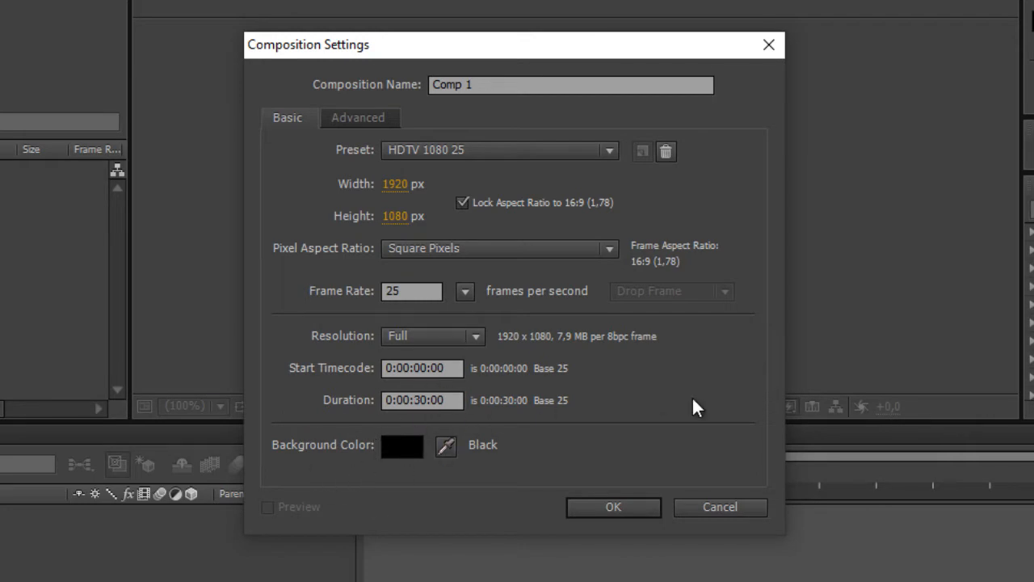
# Choose black (000000) as the composition's background colour.
pyautogui.click(392, 449)
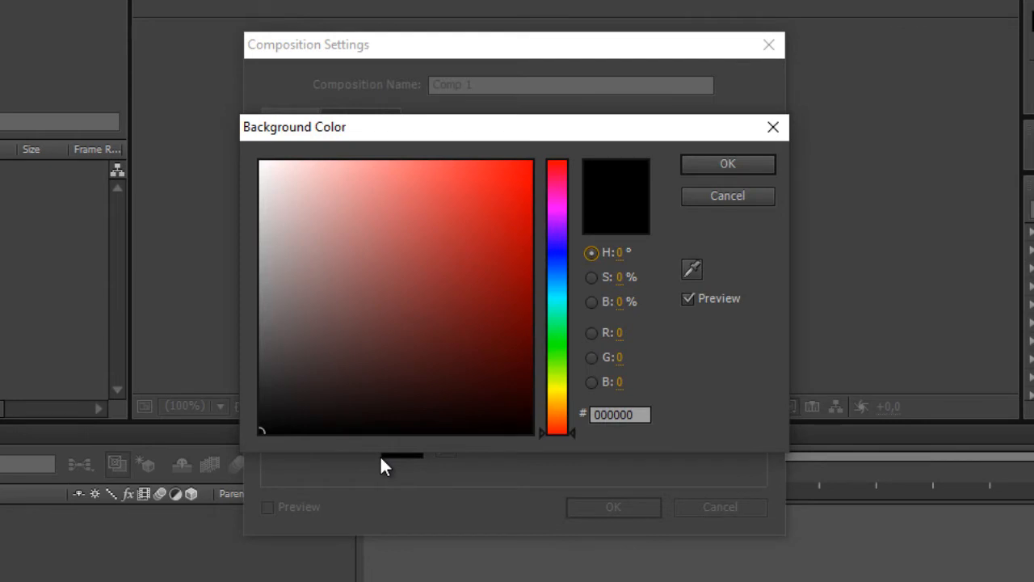
pyautogui.moveTo(307, 364)
pyautogui.mouseDown()
pyautogui.moveTo(299, 327)
pyautogui.moveTo(353, 231)
pyautogui.moveTo(471, 211)
pyautogui.moveTo(445, 280)
pyautogui.moveTo(403, 326)
pyautogui.moveTo(295, 416)
pyautogui.moveTo(247, 434)
pyautogui.mouseUp()
pyautogui.click(690, 168)
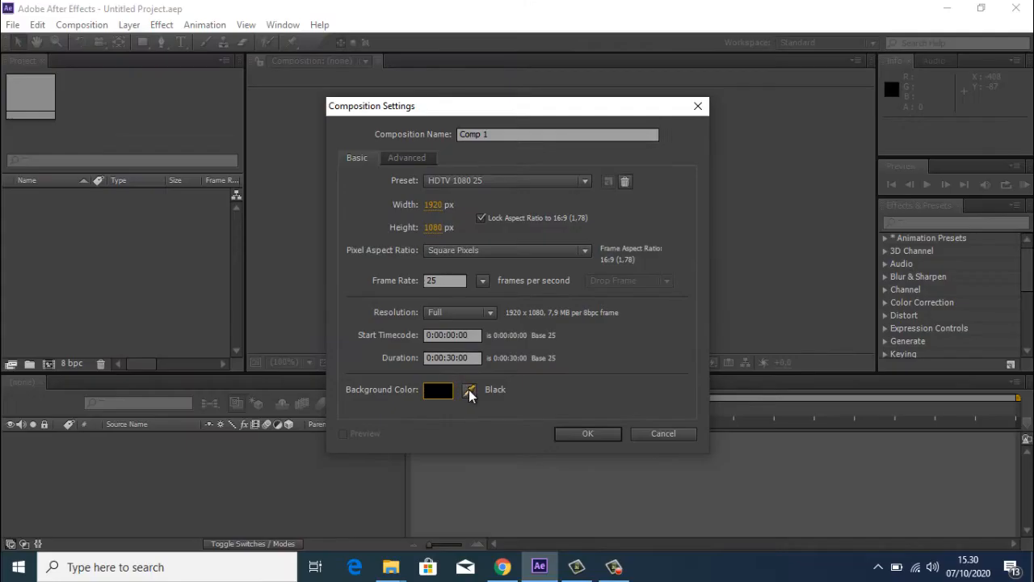
# Set the duration to 0:01:00:00, name the composition MOTION GRAPHIC and create it with the preview refresh enabled.
pyautogui.click(452, 362)
pyautogui.write('6')
pyautogui.click(445, 134)
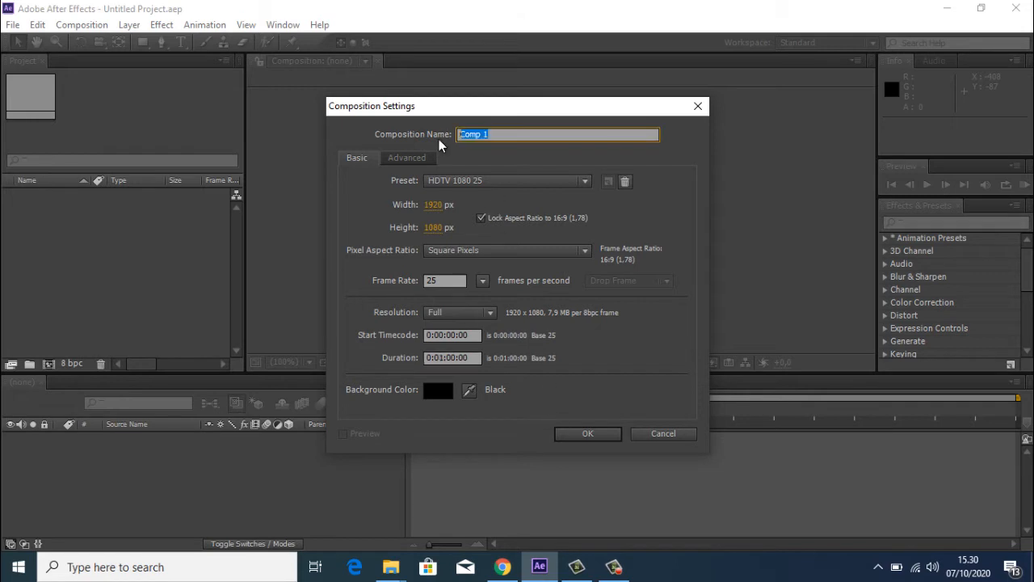
pyautogui.write('MOTION GRAPHIC')
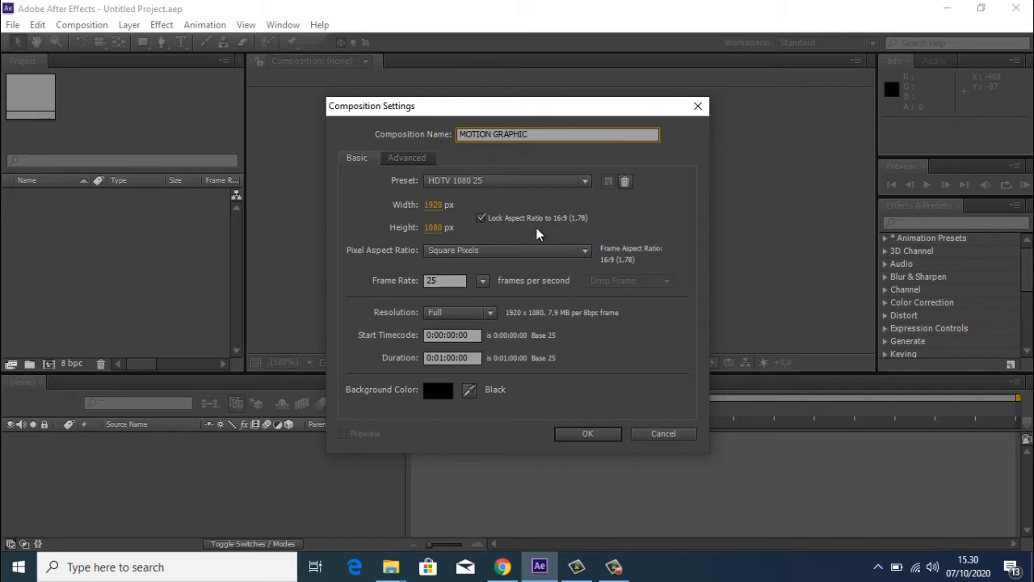
pyautogui.click(586, 434)
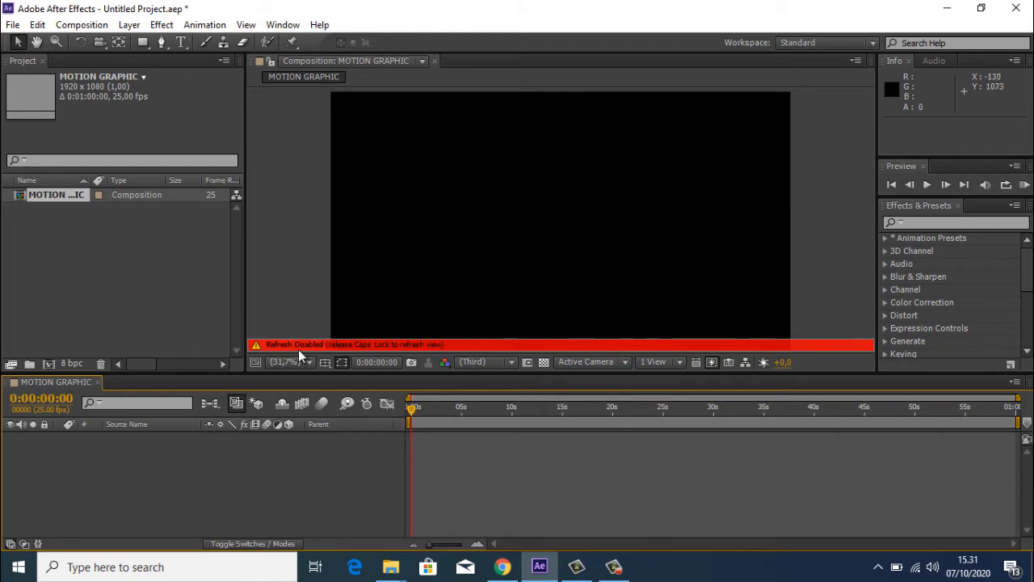
pyautogui.press('capslock')
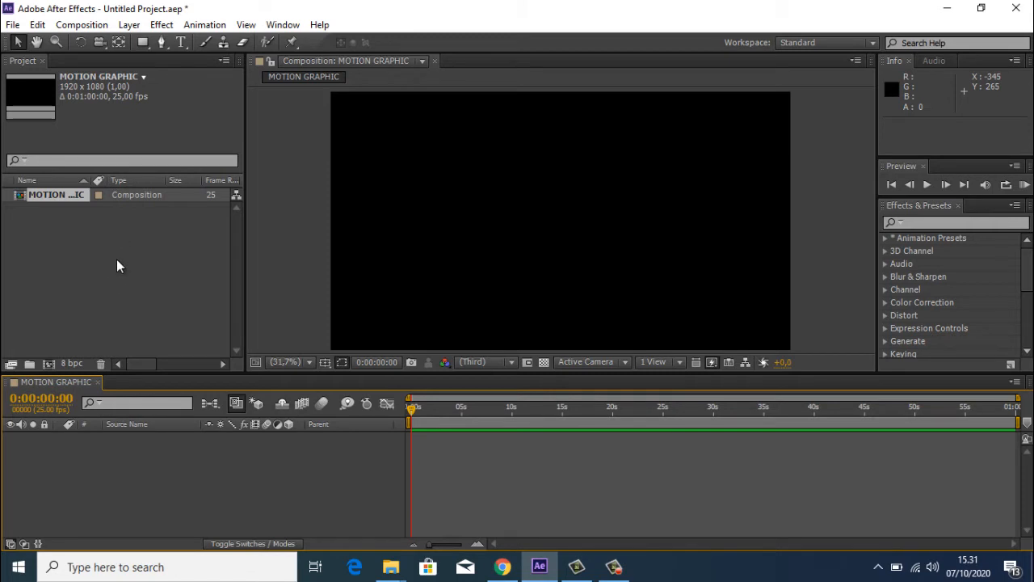
# Import the bm logo image from the DESAIN NEW 19 folder into the project.
pyautogui.doubleClick(117, 259)
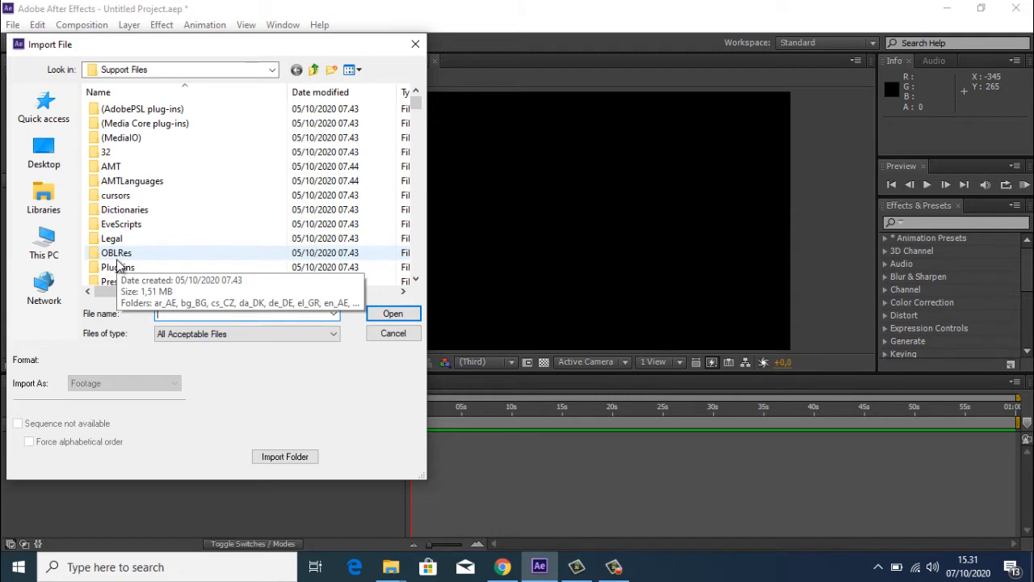
pyautogui.click(39, 251)
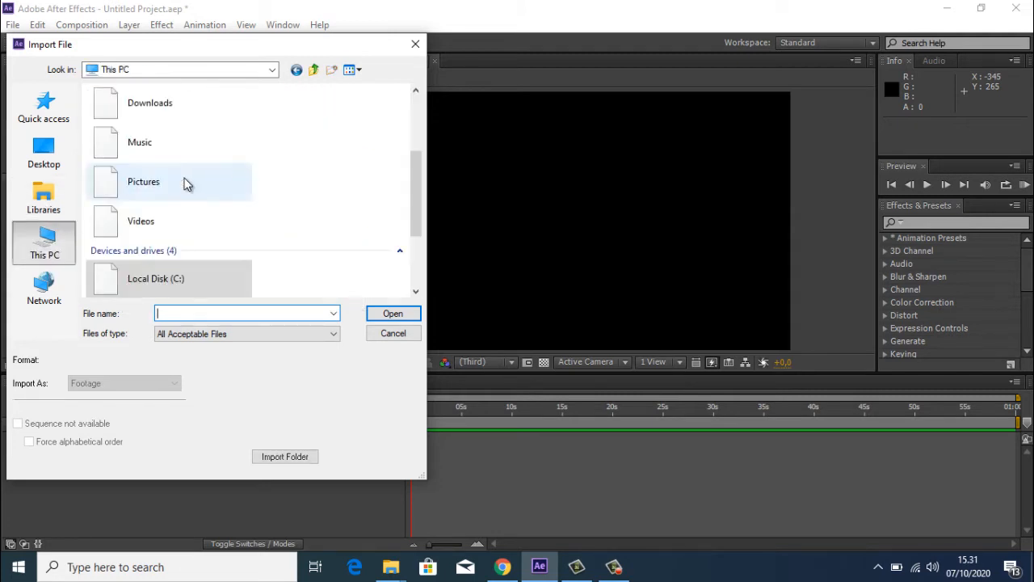
pyautogui.scroll(-3, 281, 209)
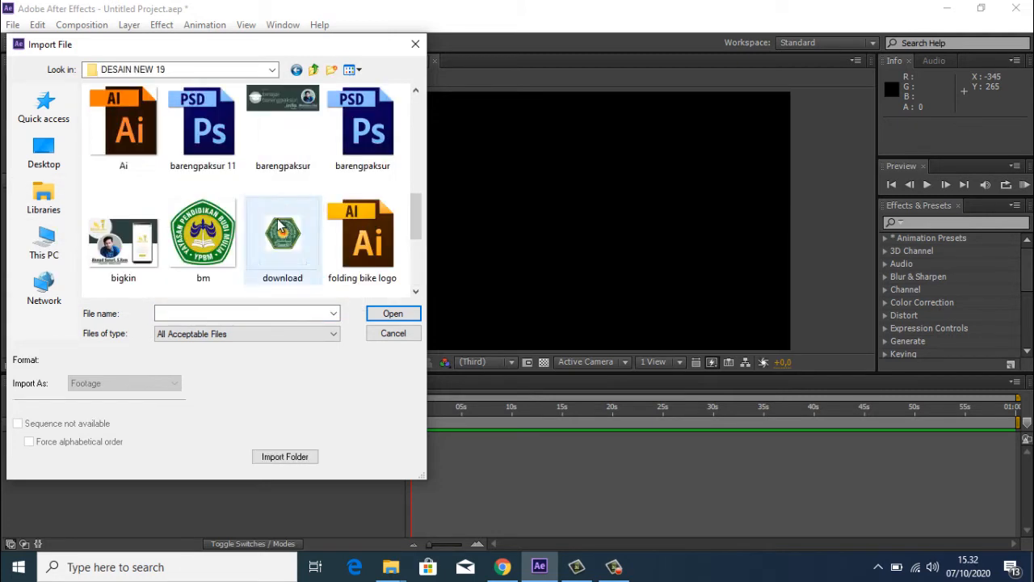
pyautogui.scroll(-3, 258, 242)
pyautogui.scroll(5, 258, 242)
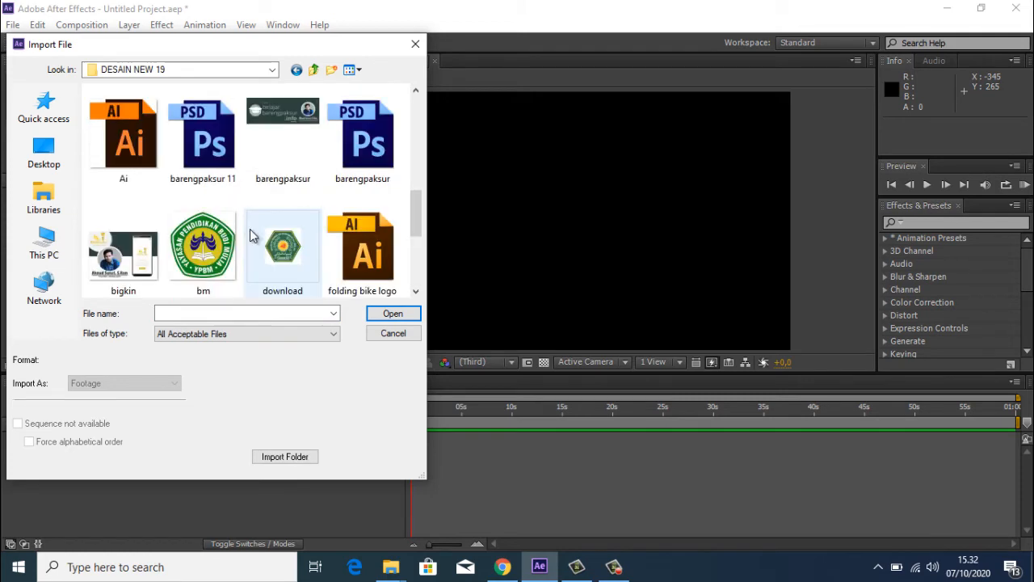
pyautogui.doubleClick(202, 242)
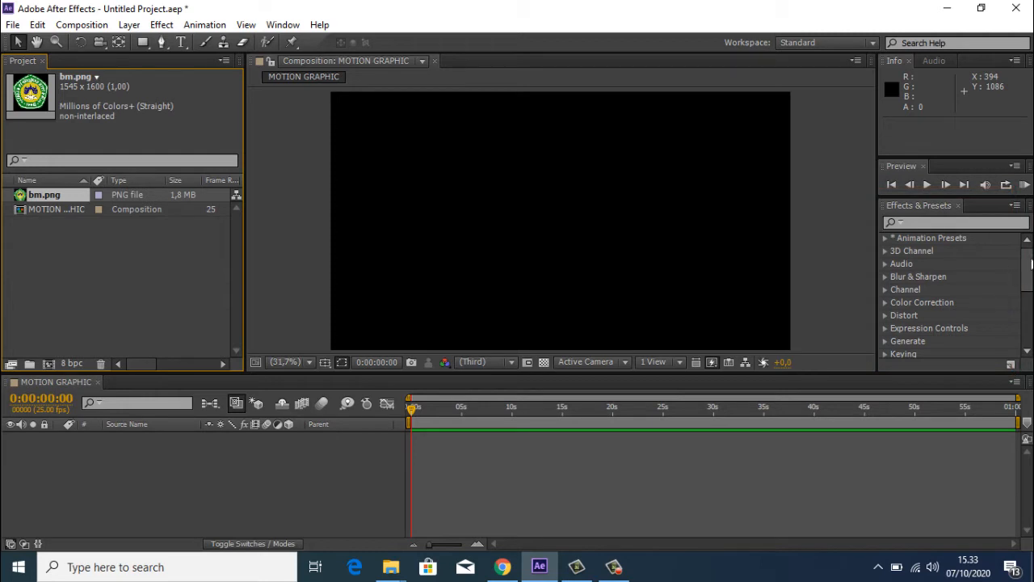
pyautogui.scroll(-4, 1001, 280)
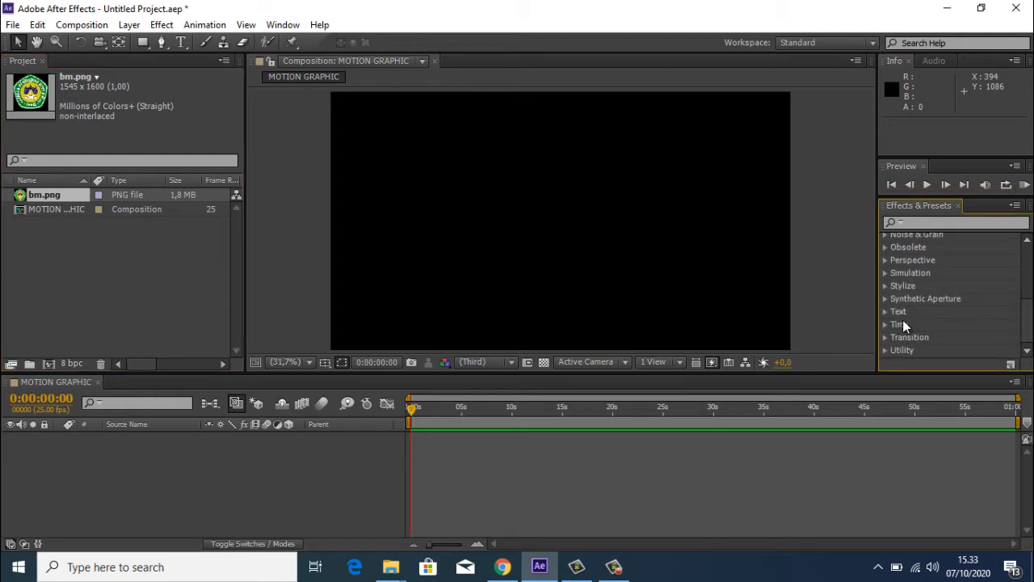
pyautogui.scroll(4, 902, 319)
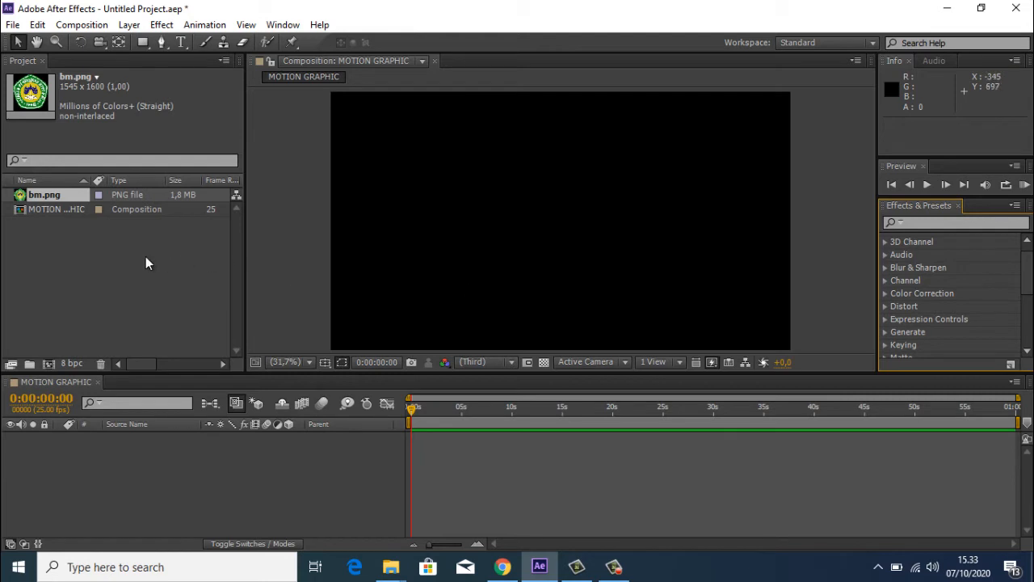
# Add bm.png as a layer in the MOTION GRAPHIC timeline.
pyautogui.click(31, 239)
pyautogui.click(46, 195)
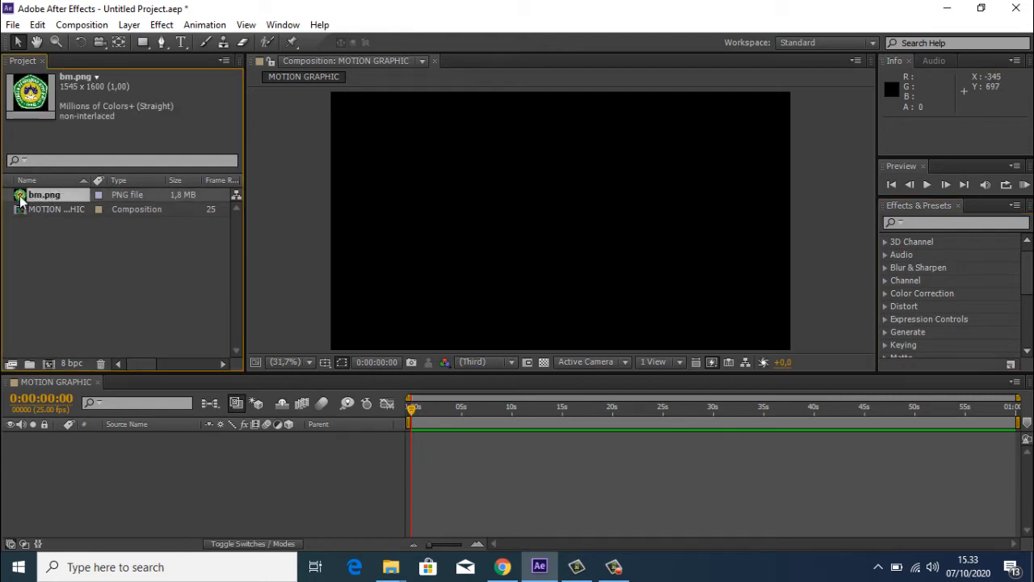
pyautogui.moveTo(22, 200); pyautogui.dragTo(130, 476)
# Scale the bm.png logo to about 34% and place it near the centre of the frame.
pyautogui.moveTo(627, 171); pyautogui.dragTo(600, 282)
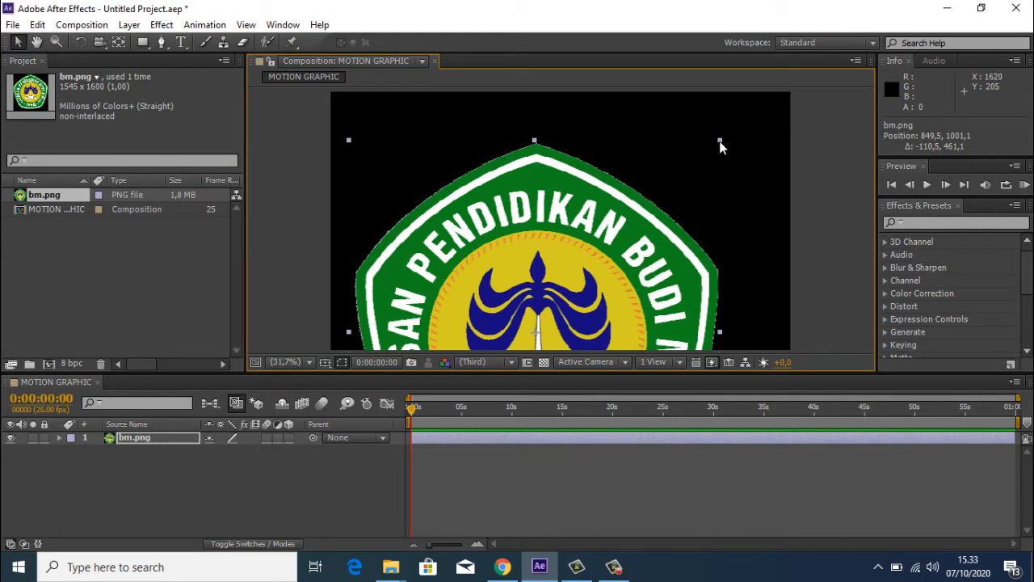
pyautogui.moveTo(719, 143); pyautogui.dragTo(612, 286)
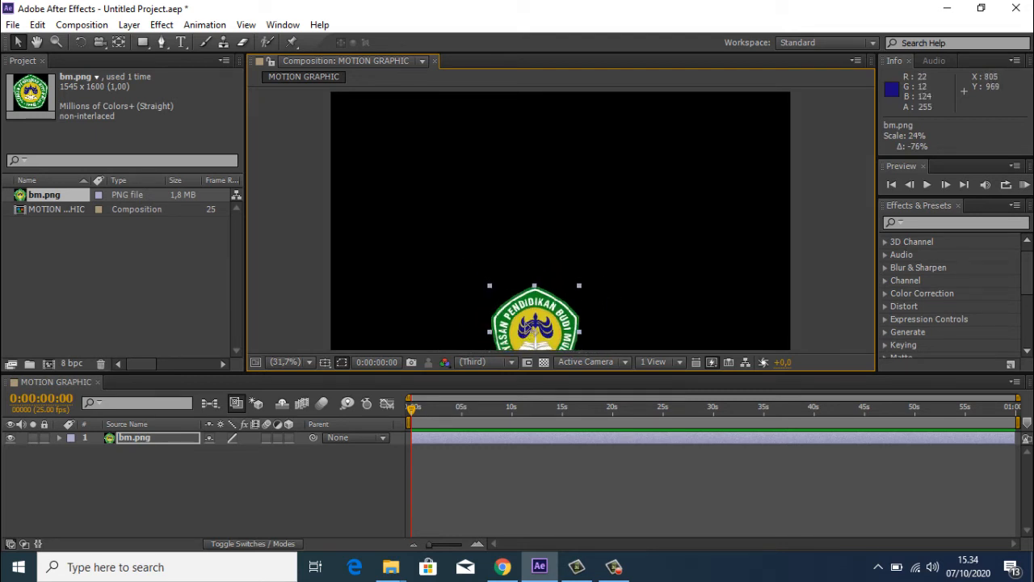
pyautogui.moveTo(526, 329); pyautogui.dragTo(548, 226)
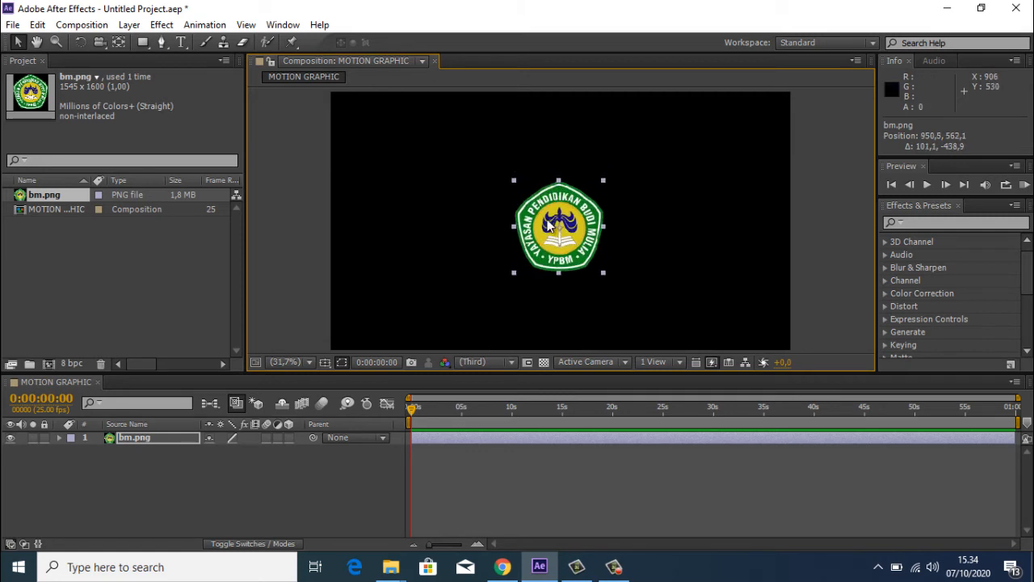
pyautogui.click(503, 173)
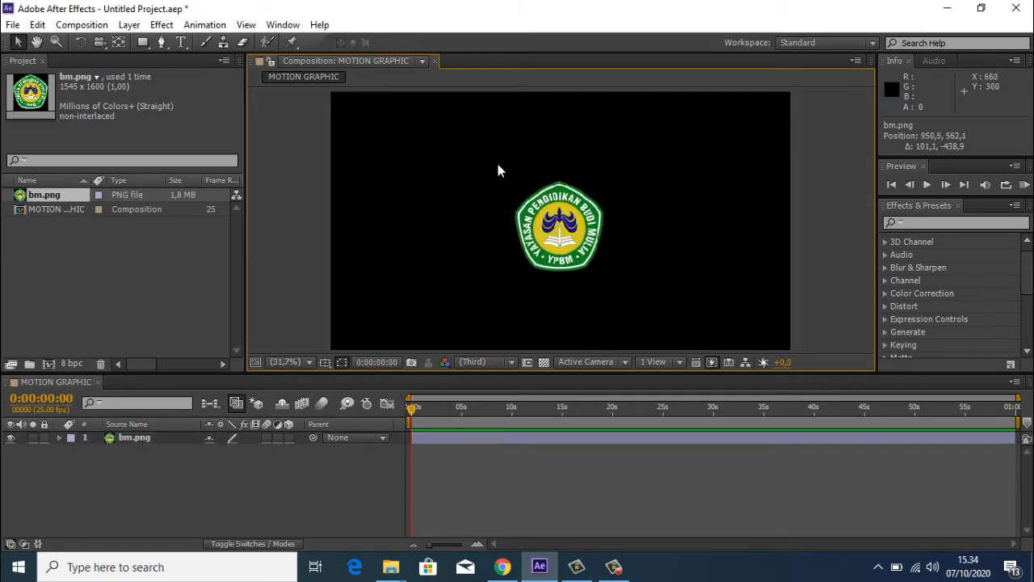
pyautogui.click(558, 203)
pyautogui.moveTo(513, 178); pyautogui.dragTo(467, 164)
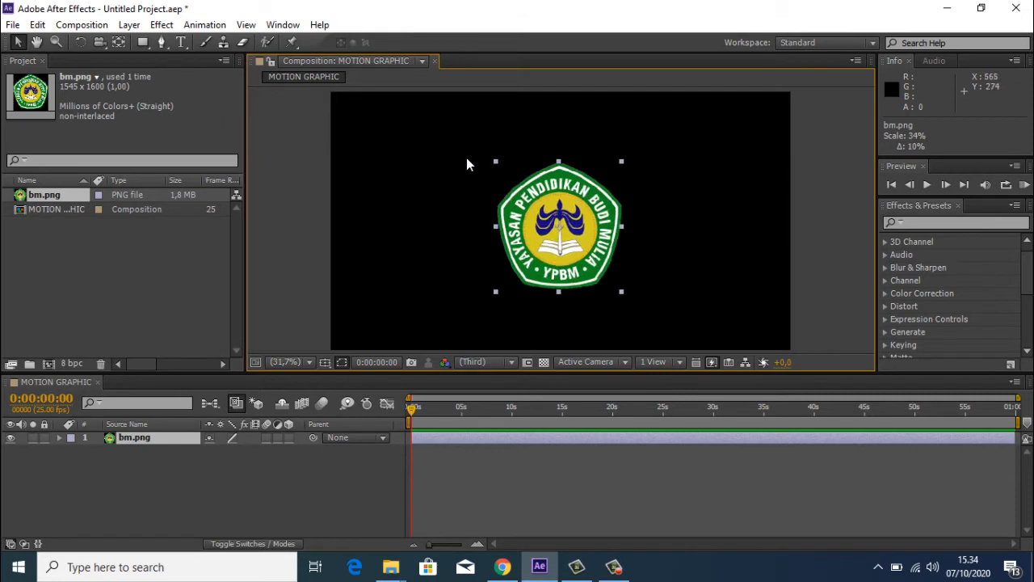
pyautogui.click(804, 186)
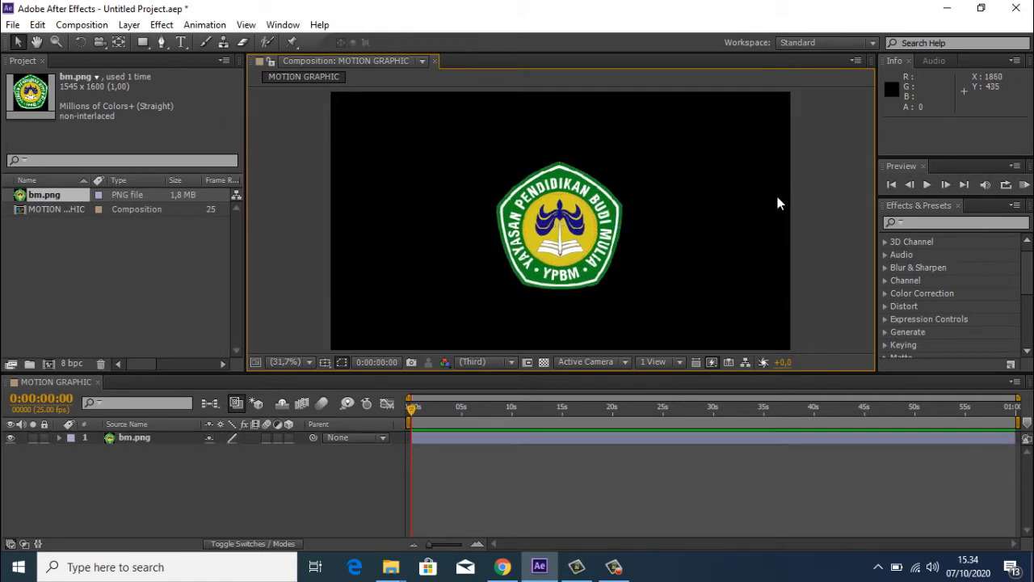
# Expand the bm.png layer's transform properties and add a Scale keyframe of 0% at 0:00:00:00.
pyautogui.click(608, 248)
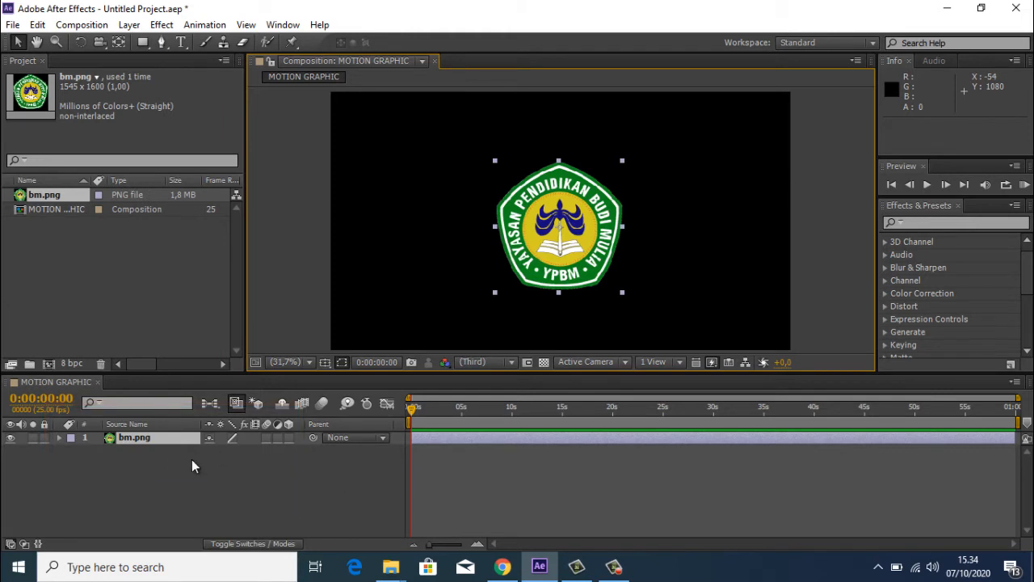
pyautogui.click(58, 438)
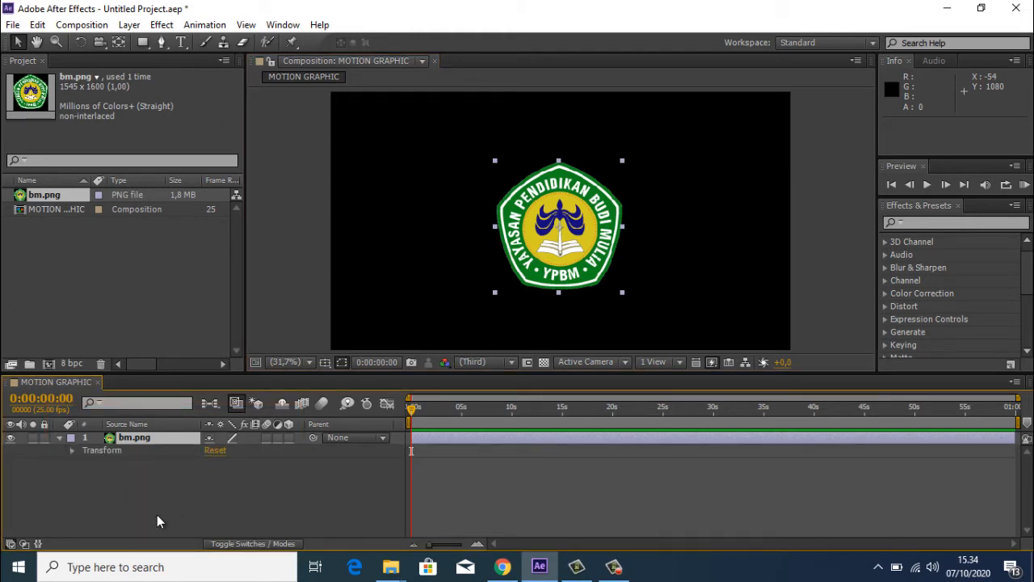
pyautogui.click(72, 451)
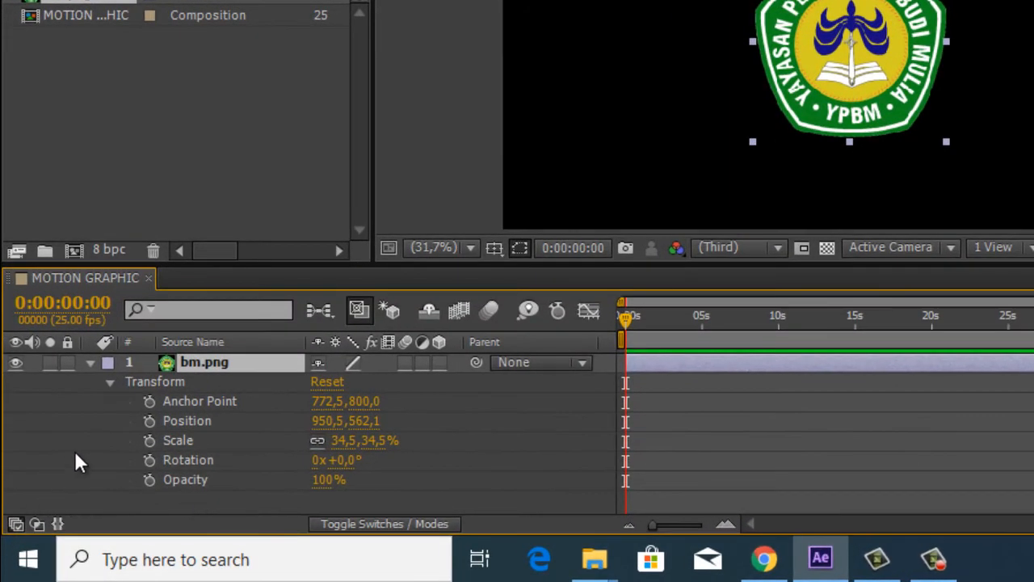
pyautogui.click(149, 440)
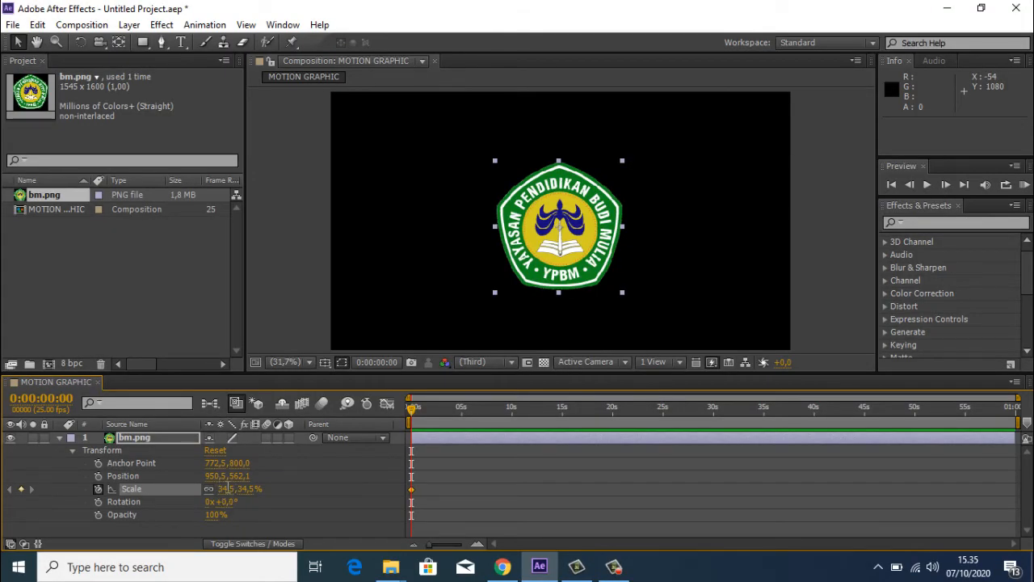
pyautogui.click(344, 438)
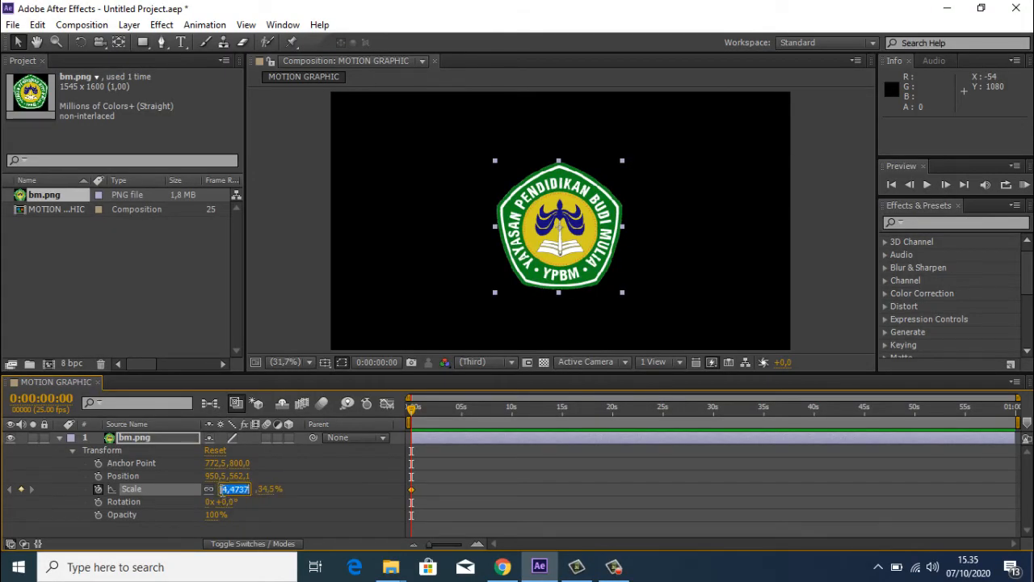
pyautogui.write('0')
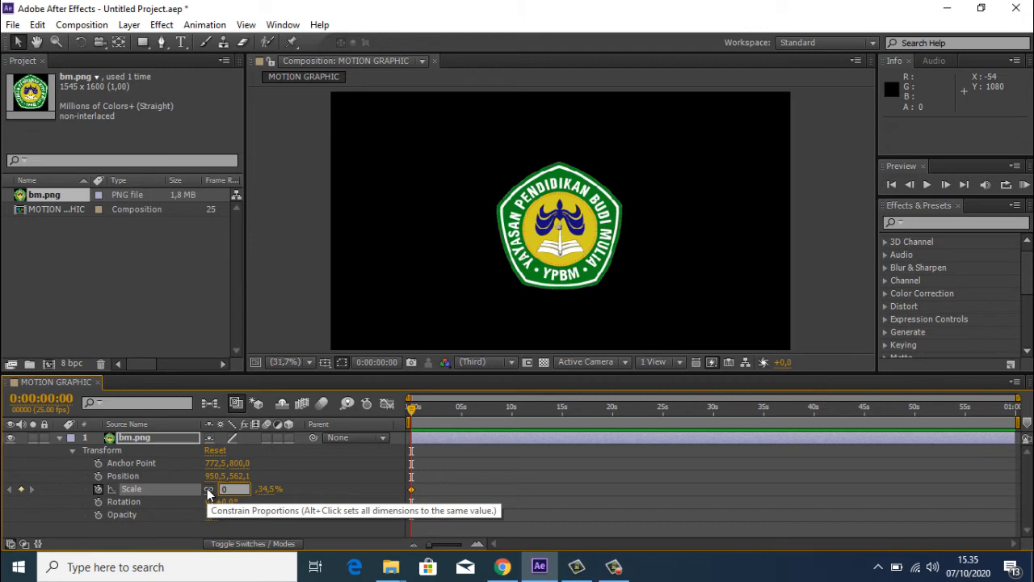
pyautogui.press('Return')
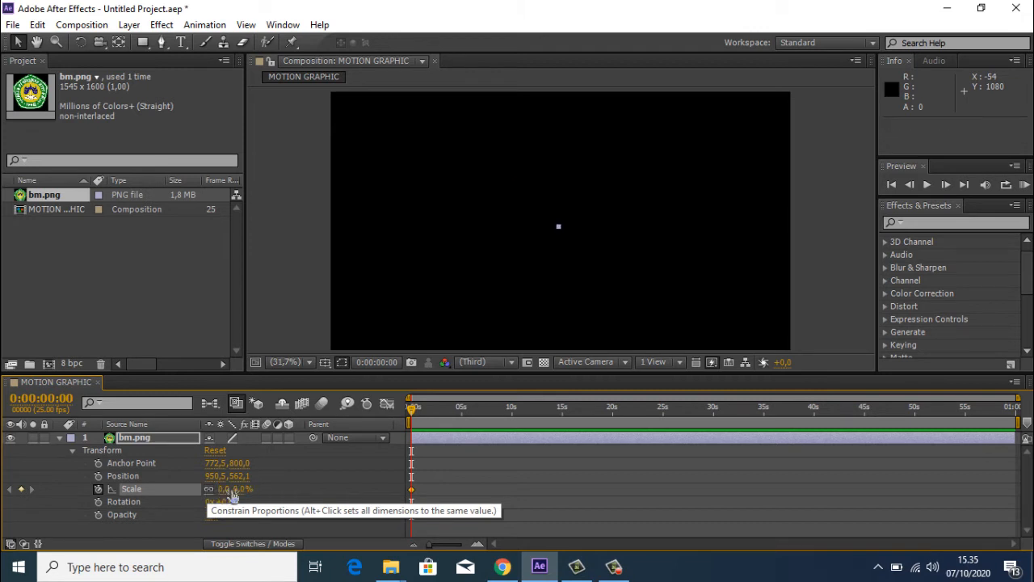
# Add a second Scale keyframe of 50% for the bm.png layer at 0:00:00:20.
pyautogui.moveTo(413, 409)
pyautogui.mouseDown()
pyautogui.moveTo(424, 409)
pyautogui.moveTo(411, 412)
pyautogui.mouseUp()
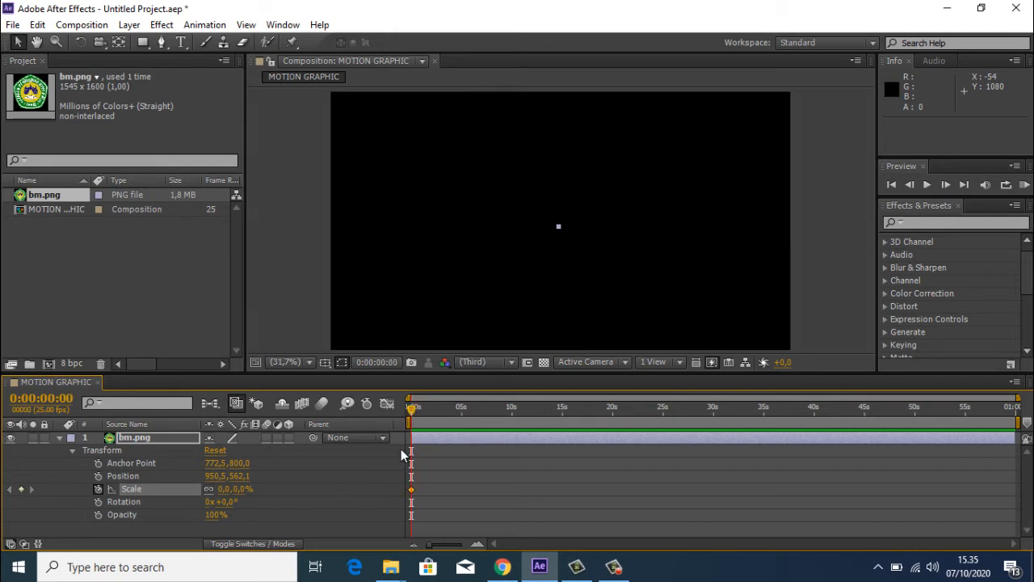
pyautogui.hotkey('ctrl', 'shift', 'Right')
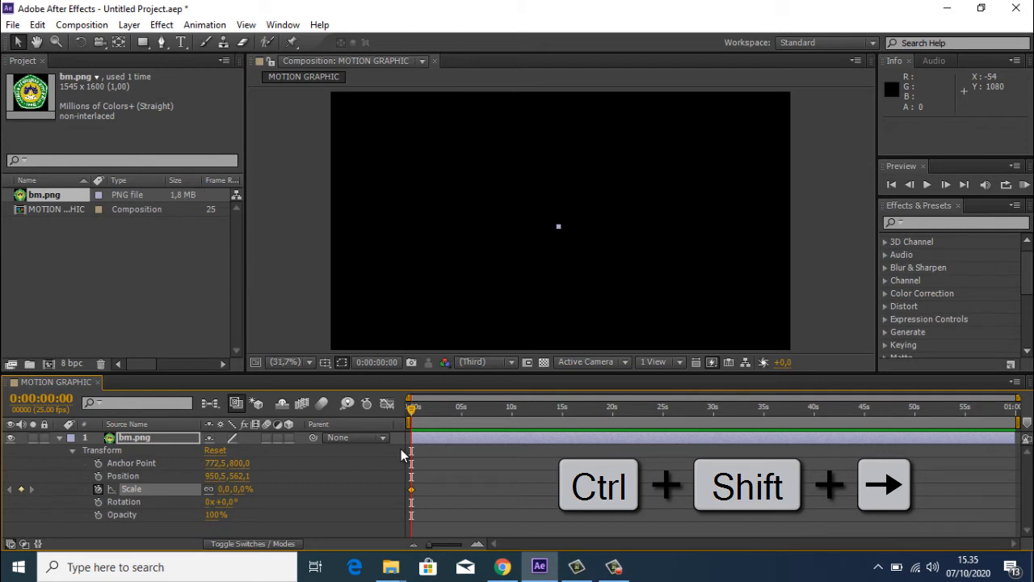
pyautogui.hotkey('ctrl', 'shift', 'Right')
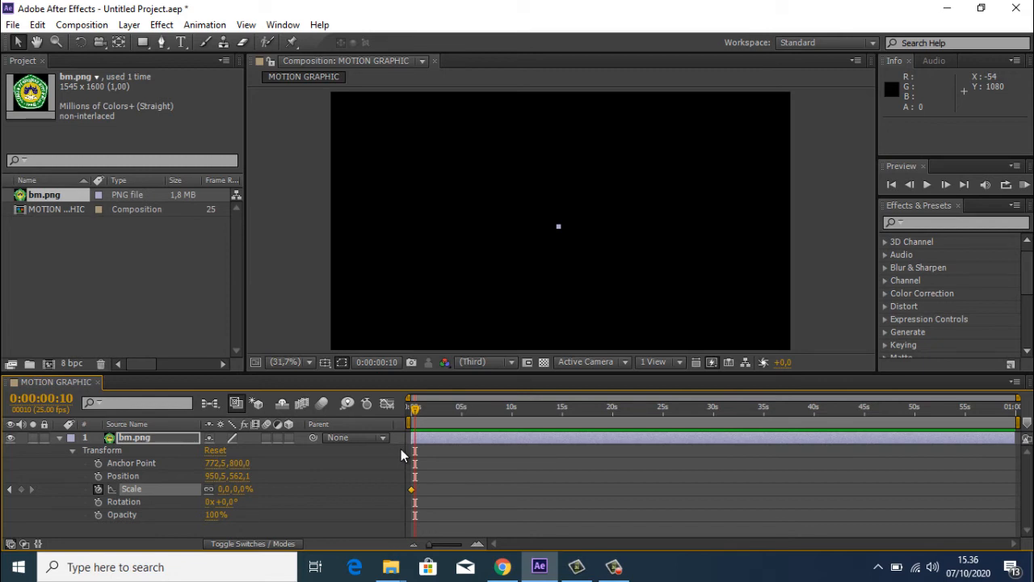
pyautogui.hotkey('shift', 'pagedown')
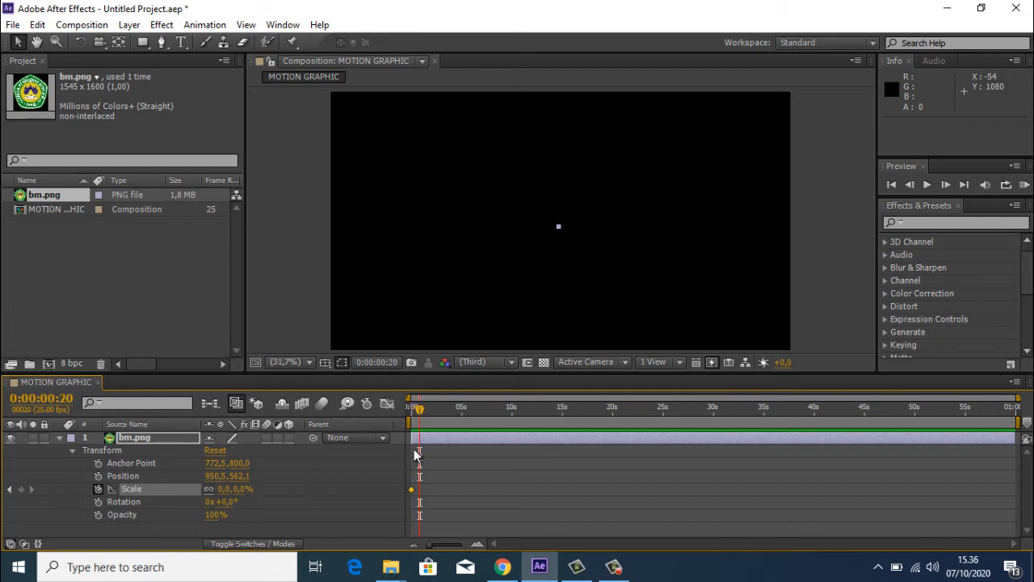
pyautogui.click(222, 488)
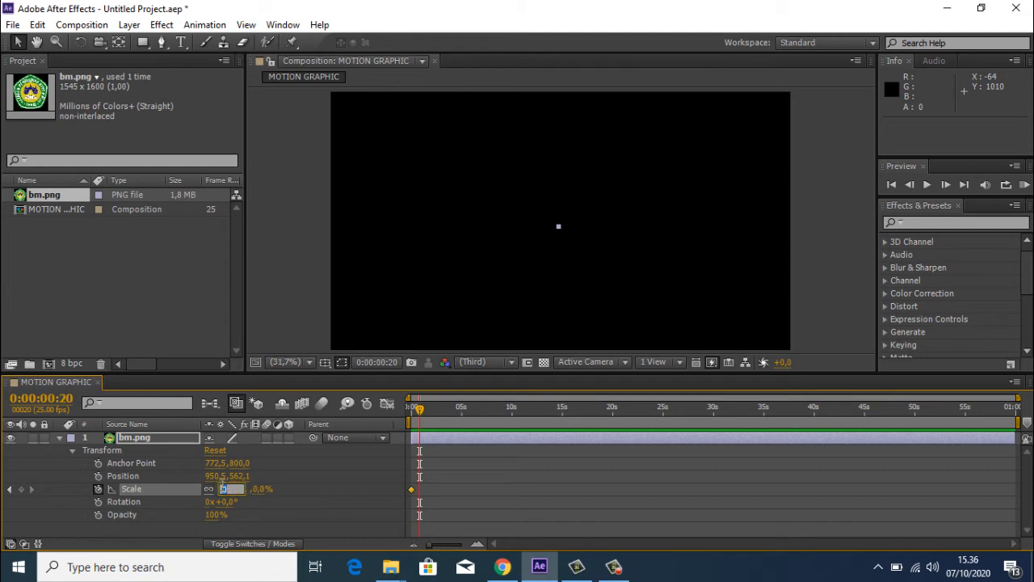
pyautogui.write('100')
pyautogui.press('Return')
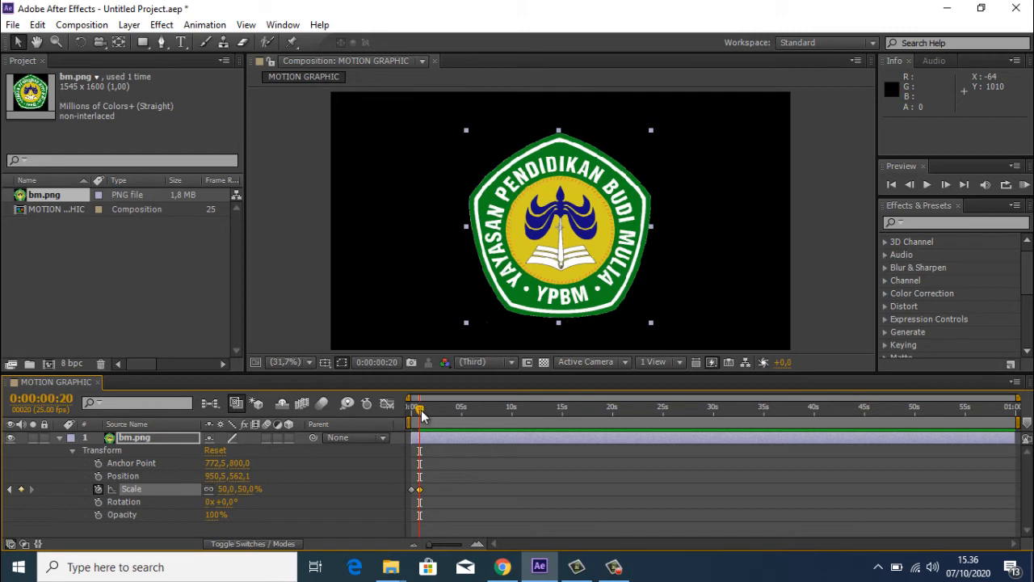
# Preview the logo's scale animation from the start of the composition.
pyautogui.moveTo(422, 414); pyautogui.dragTo(406, 420)
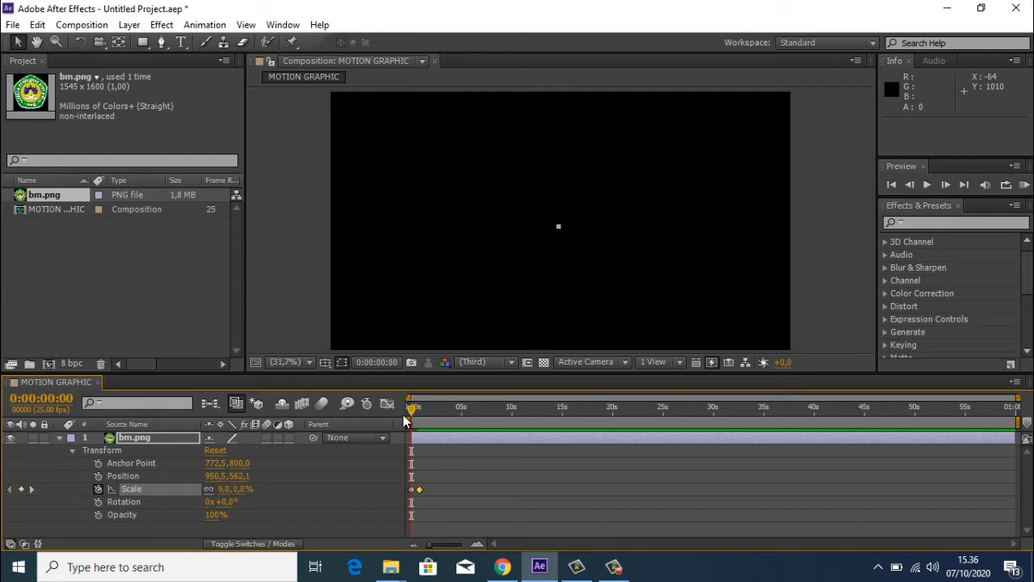
pyautogui.press('space')
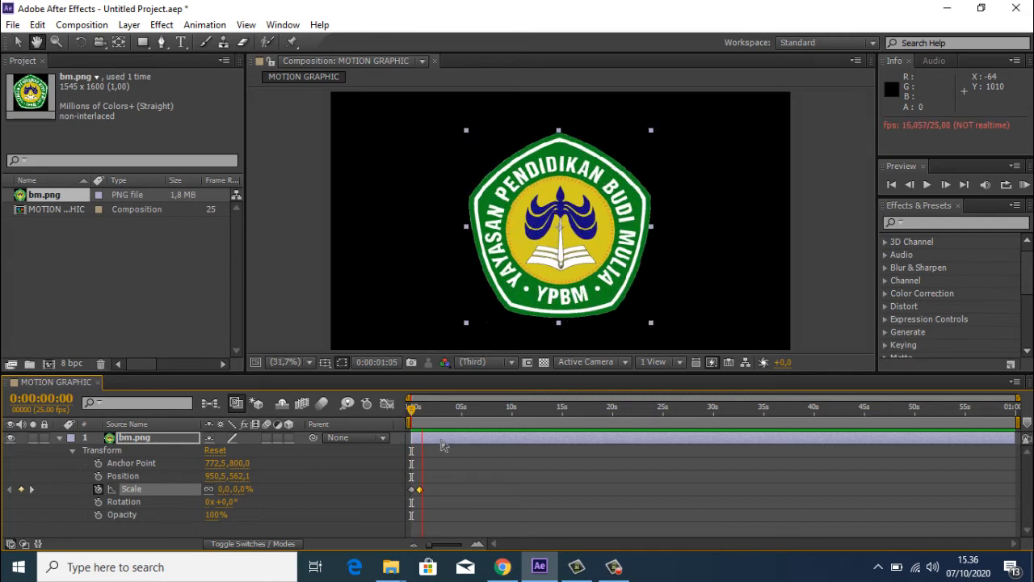
pyautogui.click(584, 450)
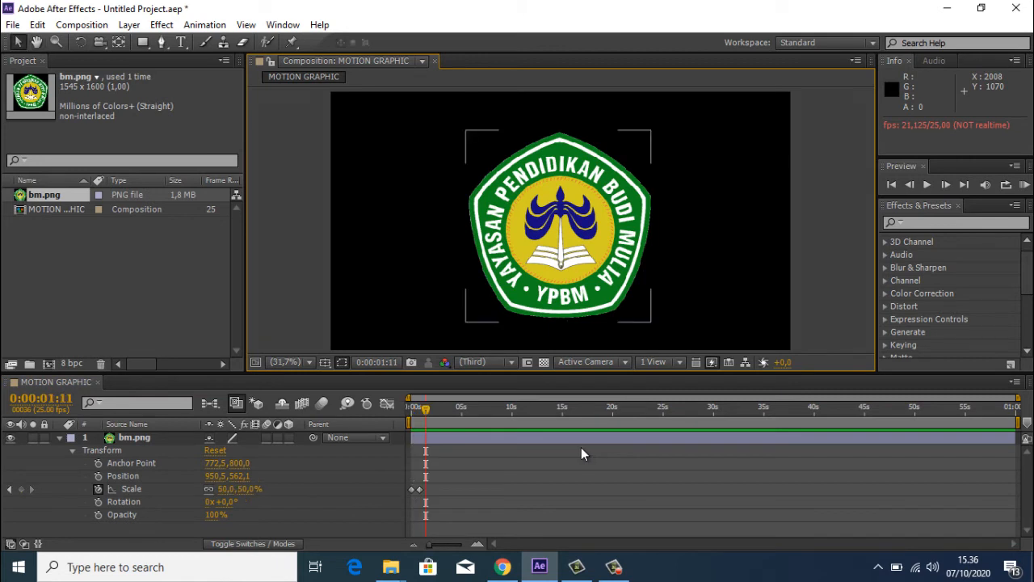
# Apply Easy Ease In to both Scale keyframes of the bm.png layer.
pyautogui.click(426, 415)
pyautogui.moveTo(426, 415); pyautogui.dragTo(423, 438)
pyautogui.click(423, 438)
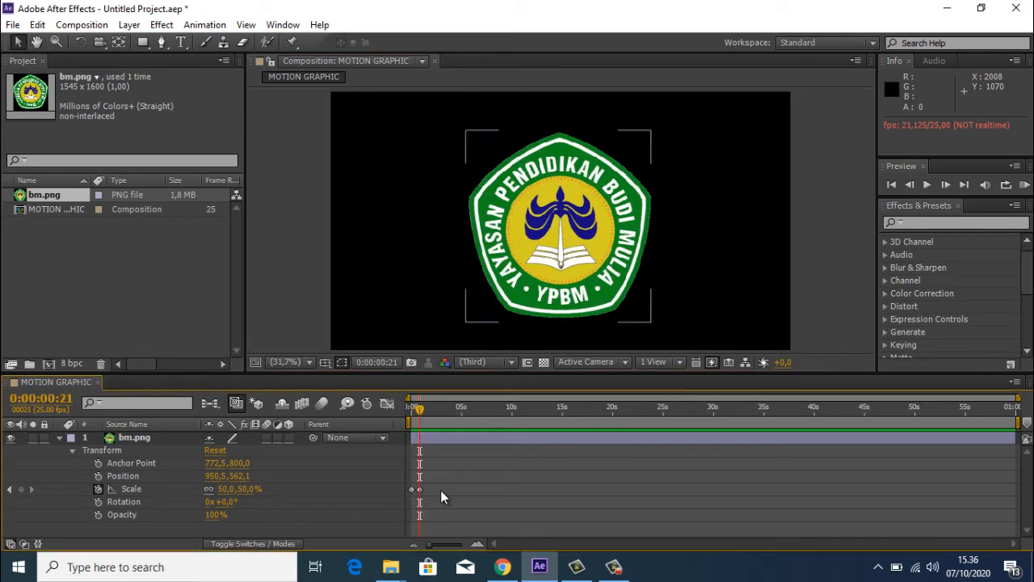
pyautogui.moveTo(437, 499); pyautogui.dragTo(420, 490)
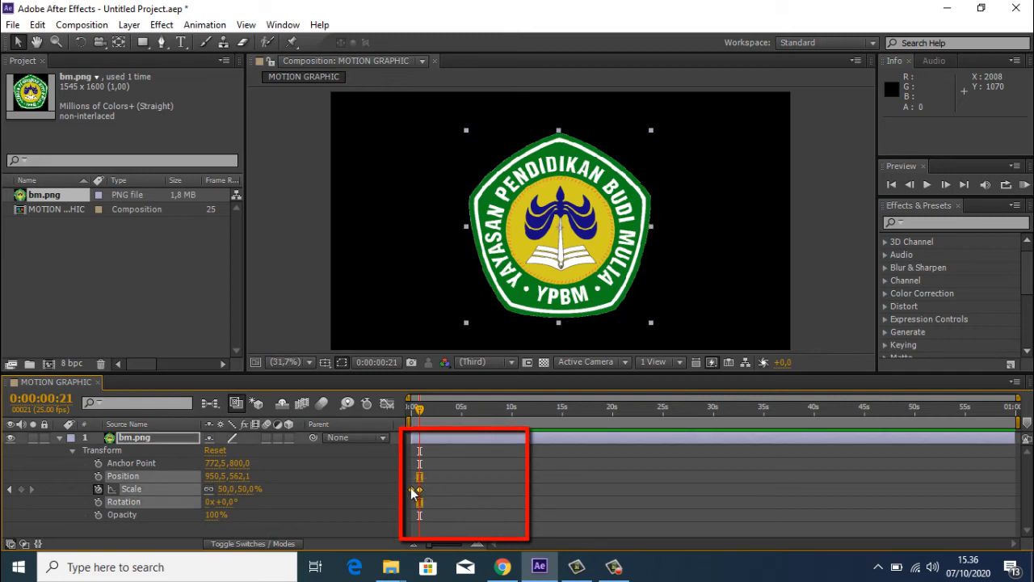
pyautogui.rightClick(411, 489)
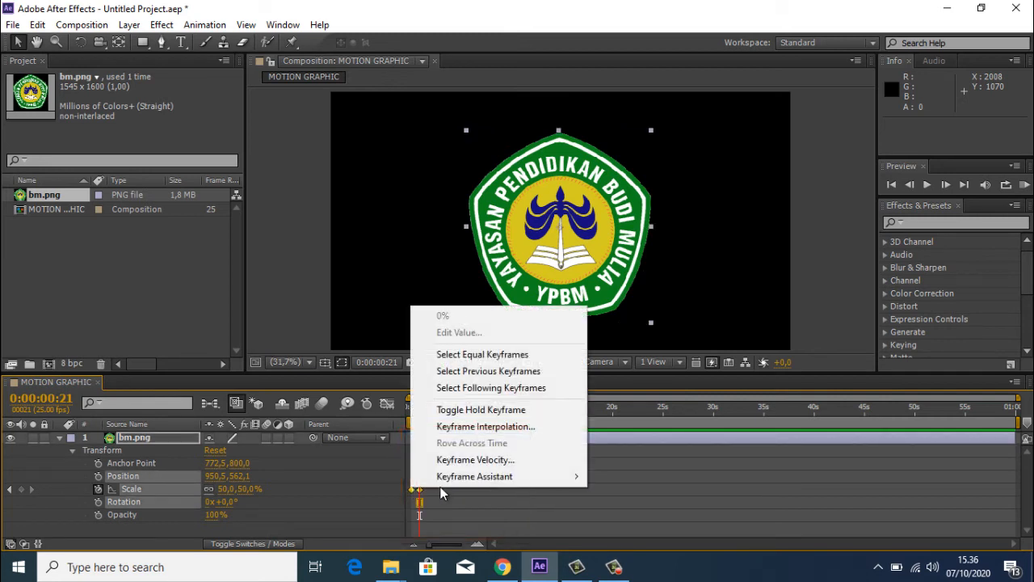
pyautogui.moveTo(529, 478)
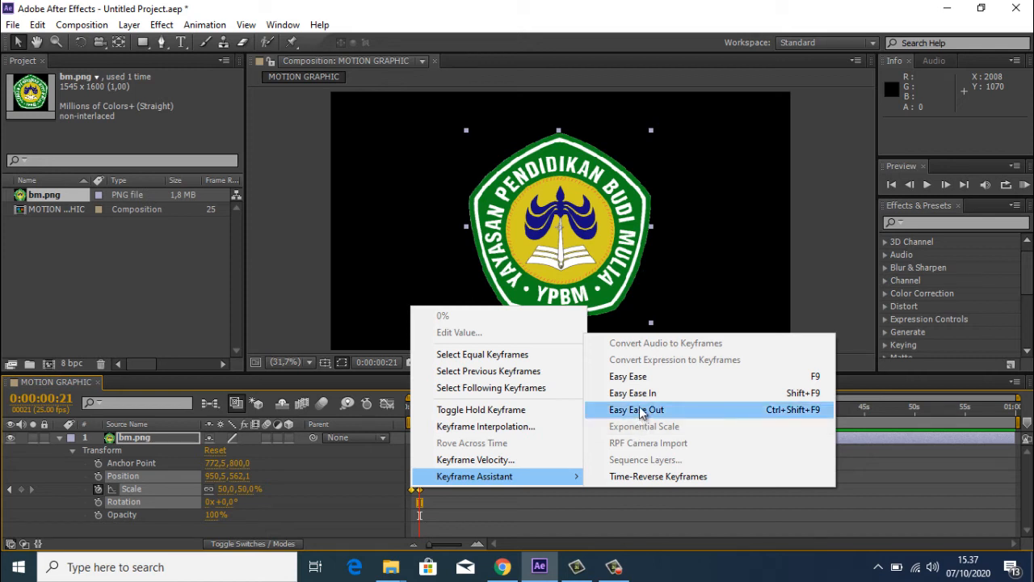
pyautogui.click(644, 399)
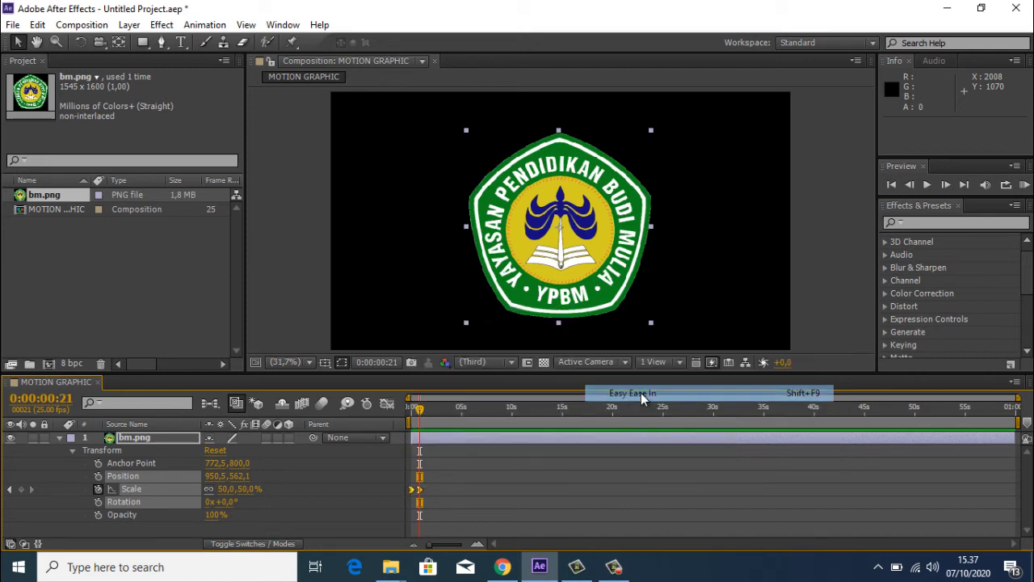
# Play the eased scale animation from 0:00:00:00 to check its motion.
pyautogui.moveTo(419, 406); pyautogui.dragTo(389, 423)
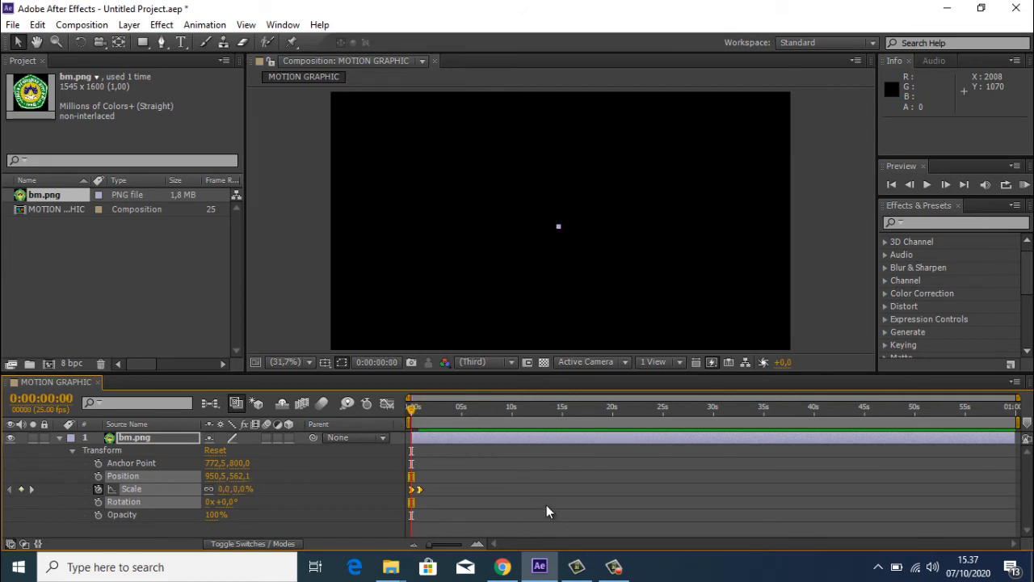
pyautogui.press('space')
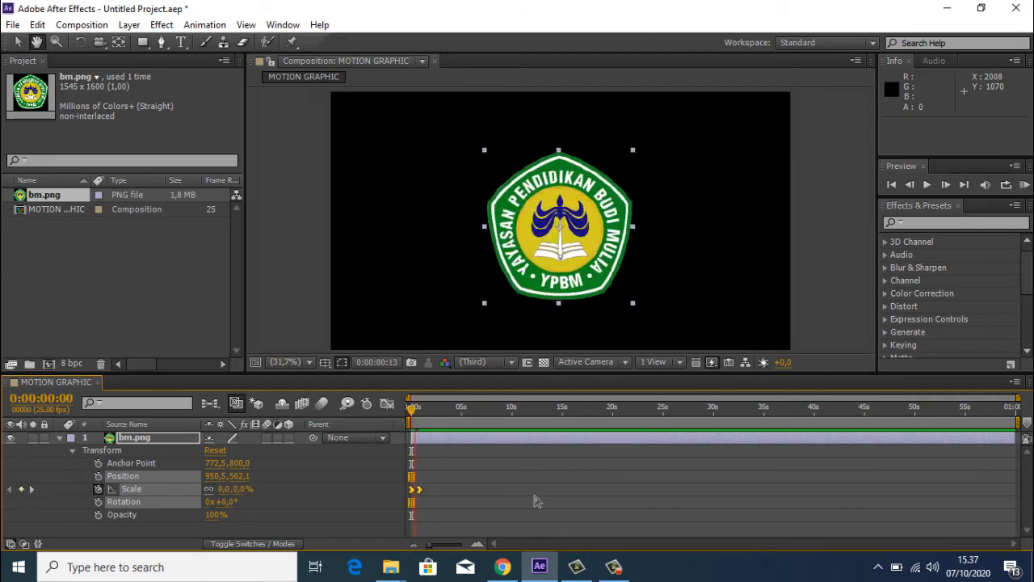
pyautogui.press('space')
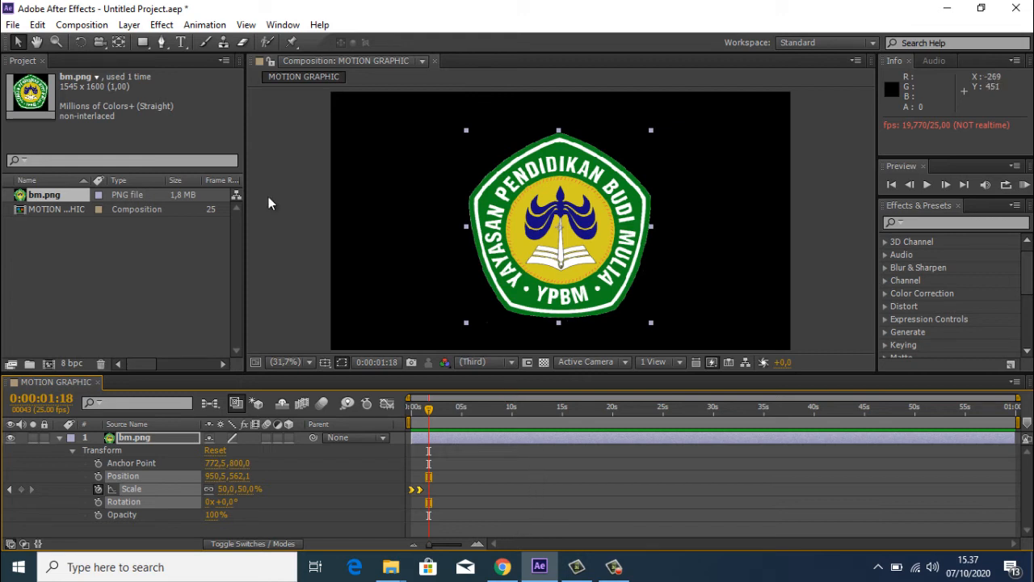
# Deselect the layer and set the composition's preview resolution to Quarter.
pyautogui.click(290, 186)
pyautogui.click(509, 362)
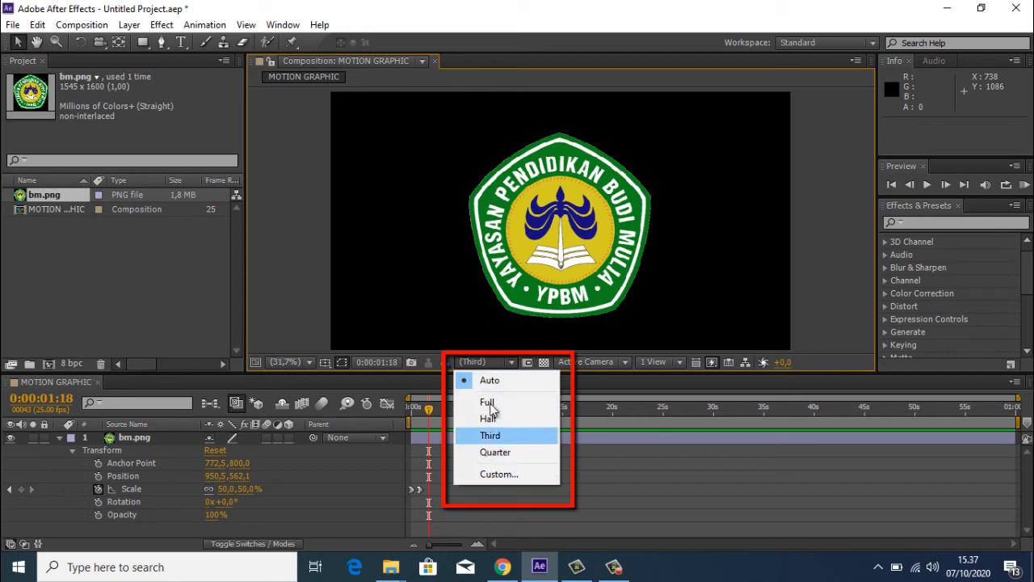
pyautogui.click(495, 452)
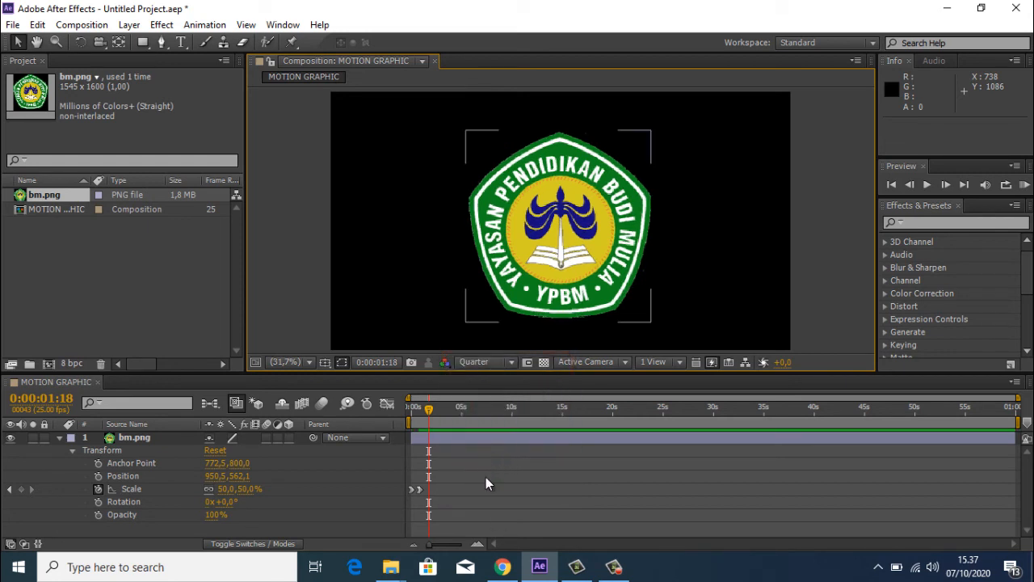
pyautogui.click(484, 477)
# Set the composition's preview resolution to Full and play the animation from the start.
pyautogui.click(483, 363)
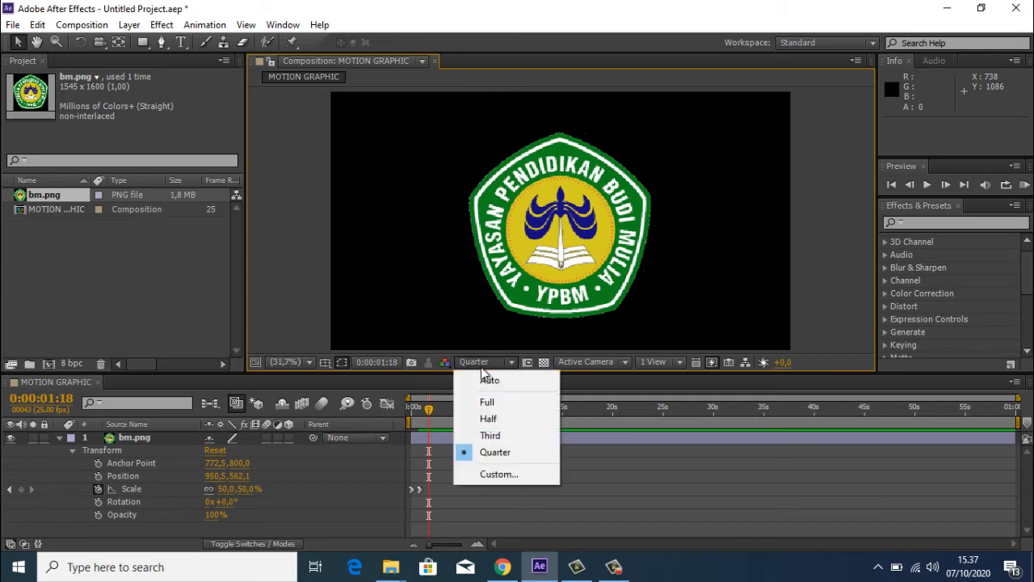
pyautogui.click(502, 407)
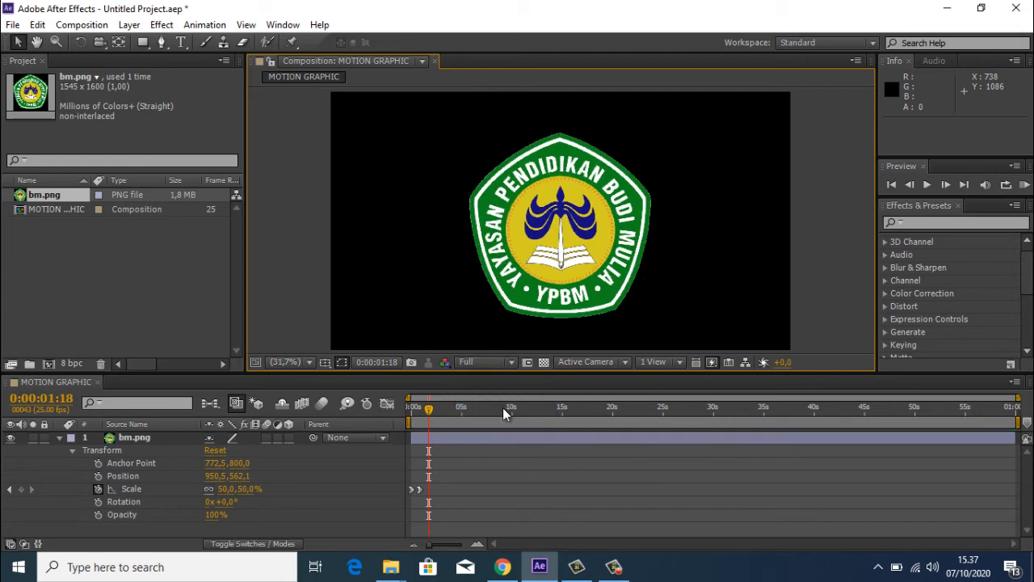
pyautogui.click(499, 364)
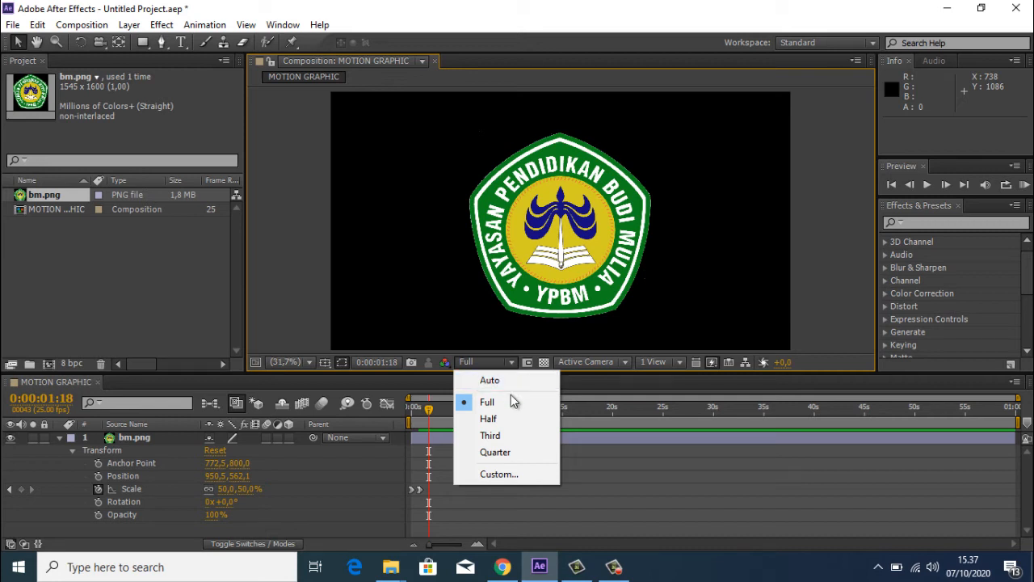
pyautogui.click(504, 402)
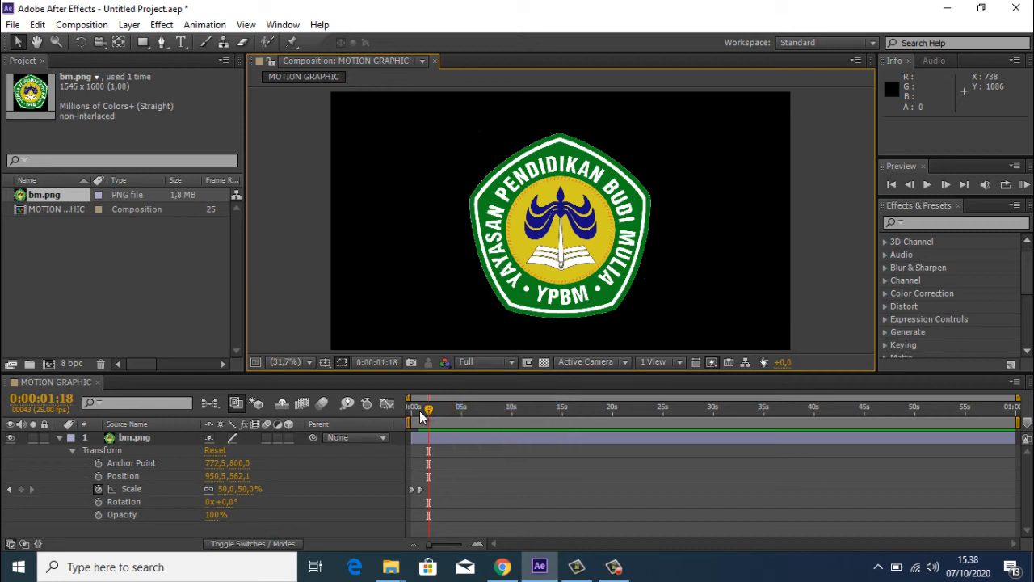
pyautogui.moveTo(428, 408); pyautogui.dragTo(389, 408)
pyautogui.press('space')
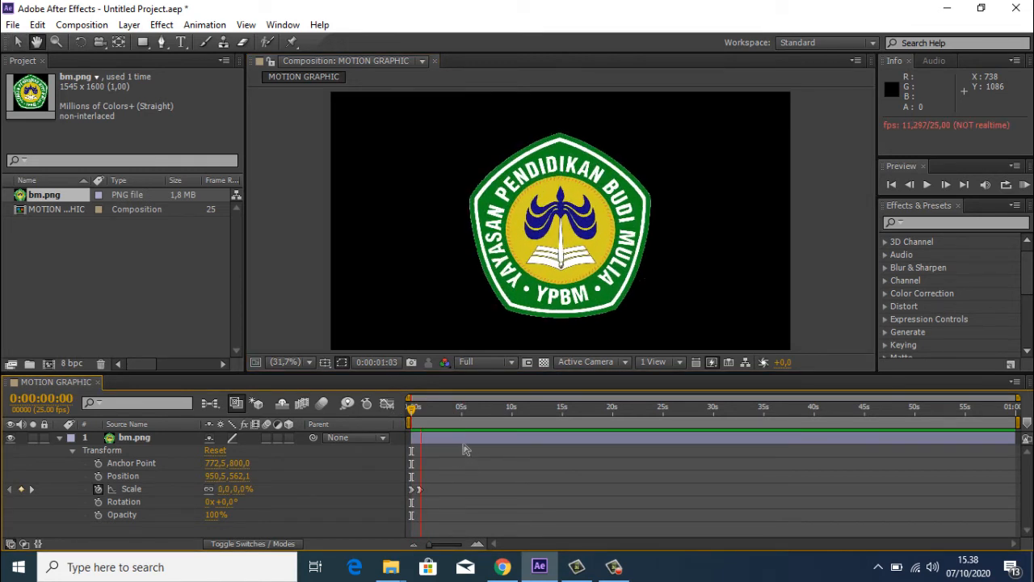
# Set the composition's preview resolution to Half and play the animation from the start.
pyautogui.click(480, 360)
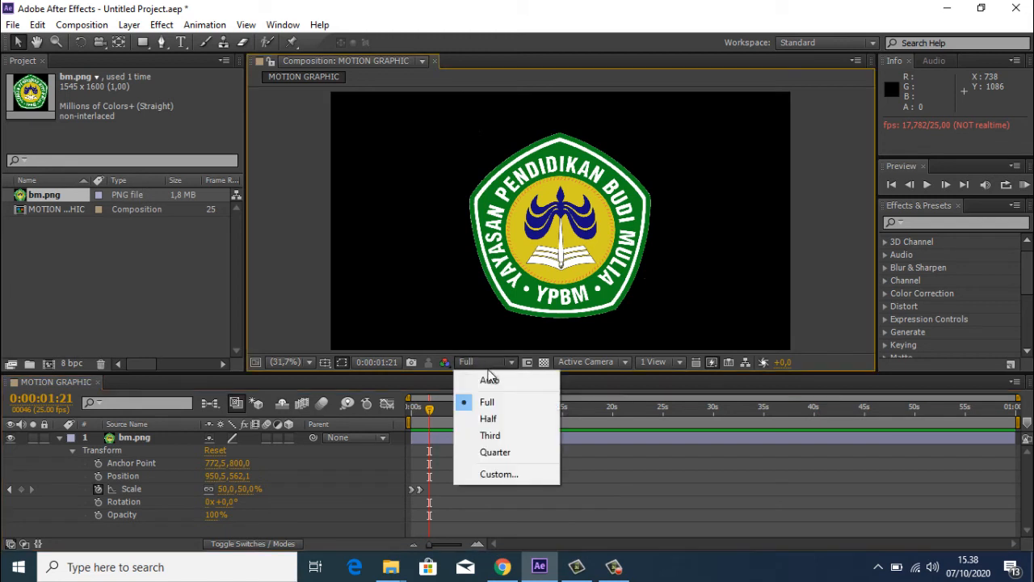
pyautogui.click(492, 418)
pyautogui.moveTo(430, 410); pyautogui.dragTo(395, 416)
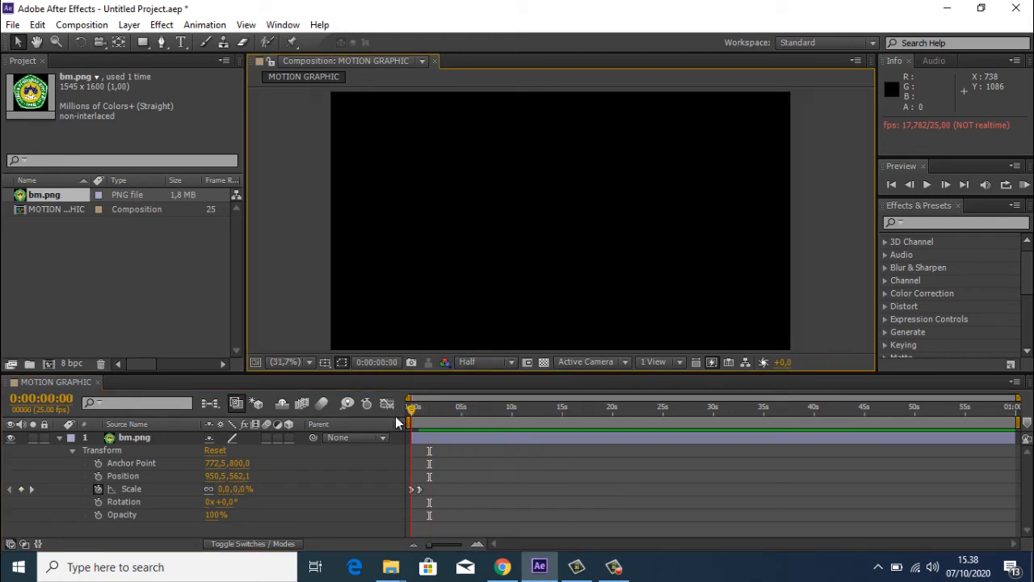
pyautogui.press('space')
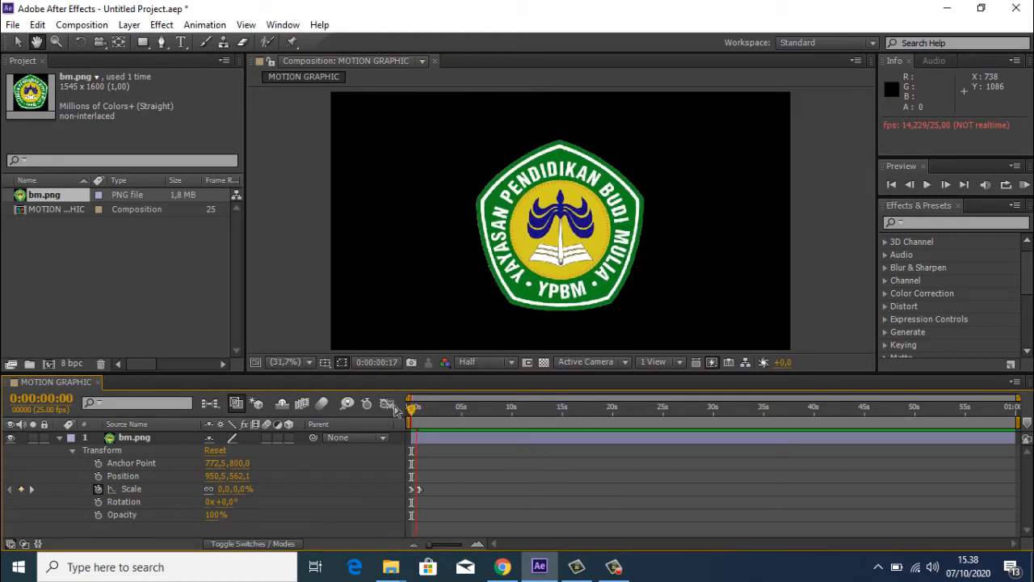
pyautogui.press('space')
# Set the composition's preview resolution to Third and play the animation from the start.
pyautogui.click(487, 363)
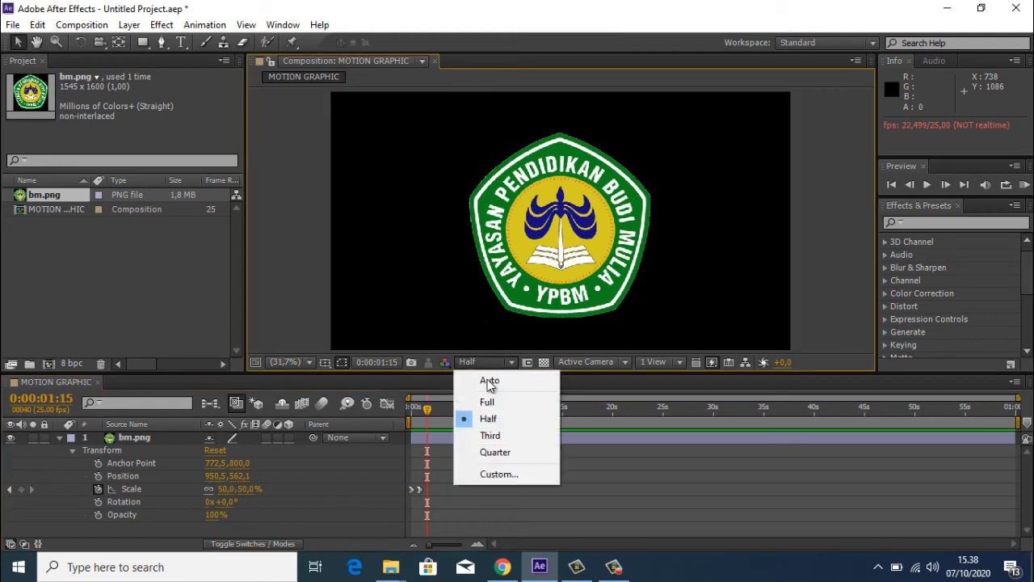
pyautogui.click(498, 433)
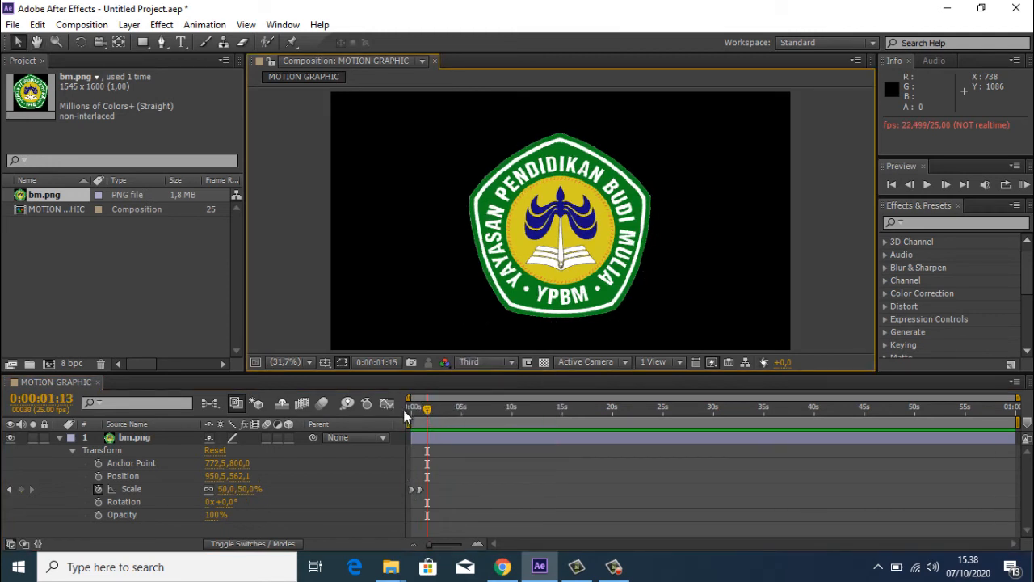
pyautogui.press('Home')
pyautogui.press('space')
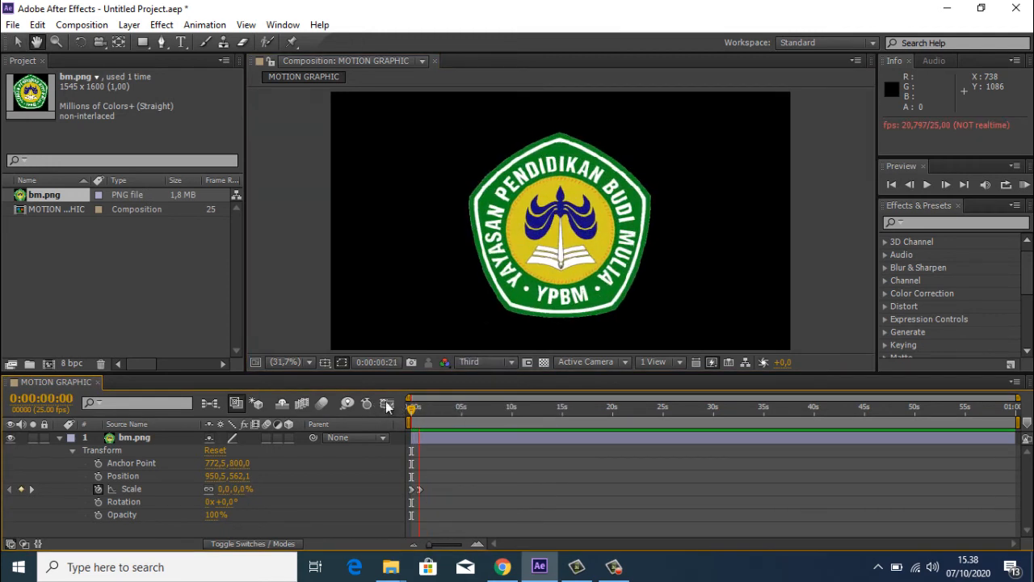
# Set the composition's preview resolution to Quarter and play the animation from the start.
pyautogui.click(505, 362)
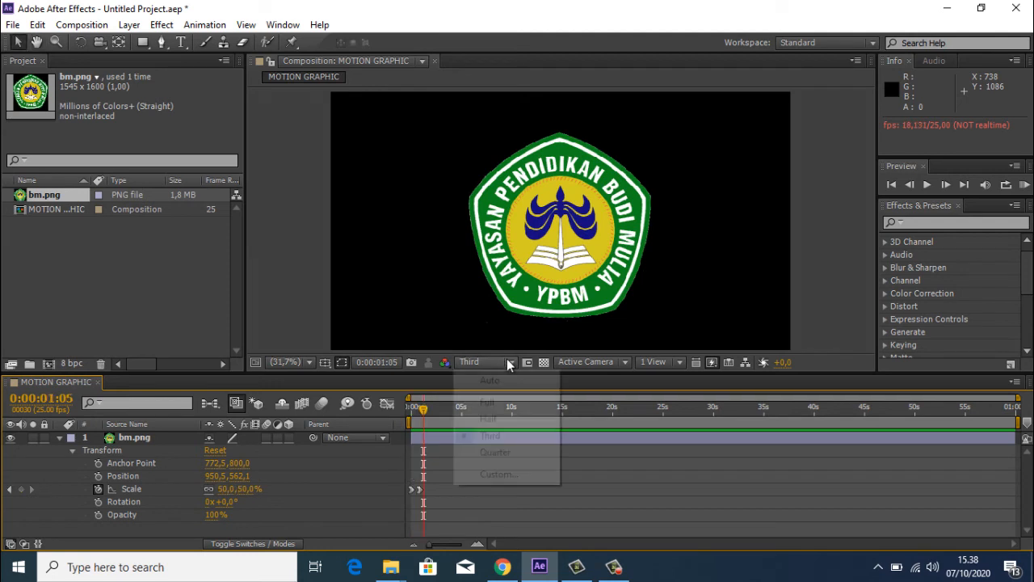
pyautogui.click(495, 452)
pyautogui.press('Home')
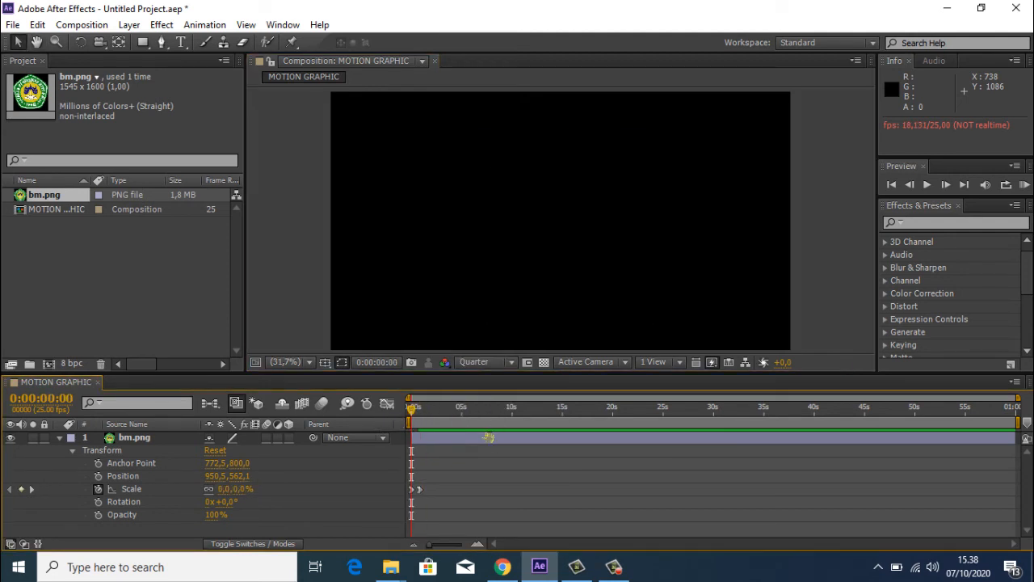
pyautogui.press('space')
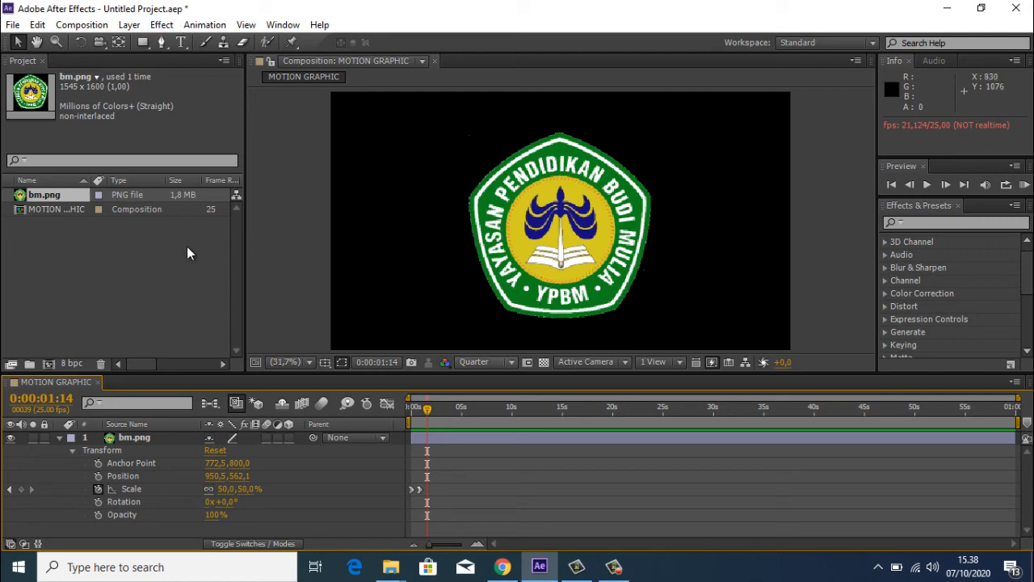
pyautogui.click(12, 26)
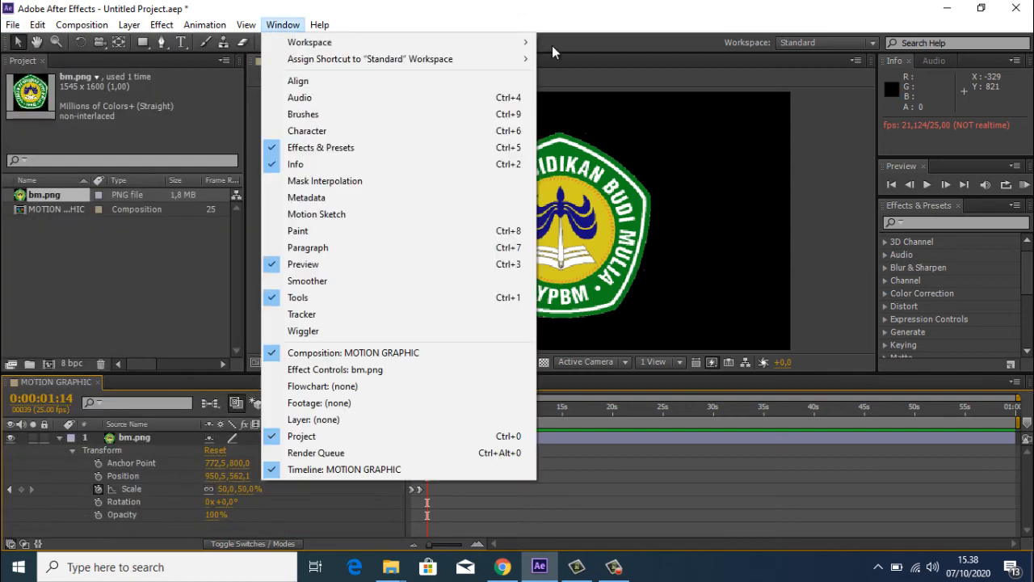
pyautogui.click(552, 45)
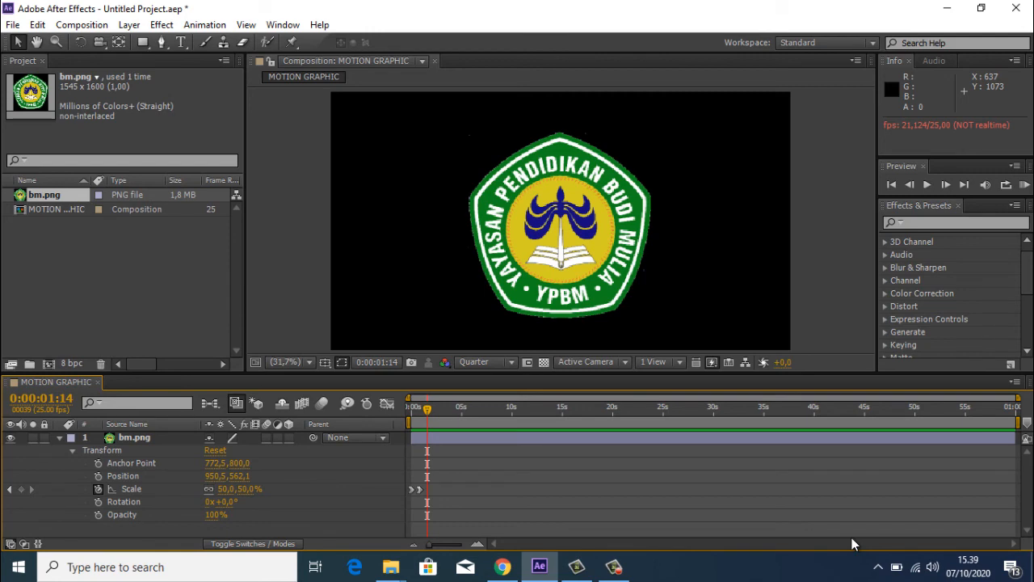
# Pre-render the MOTION GRAPHIC composition, saving the output movie as MOTION GRAPHIC in the Documents folder with the AVI file type.
pyautogui.click(82, 24)
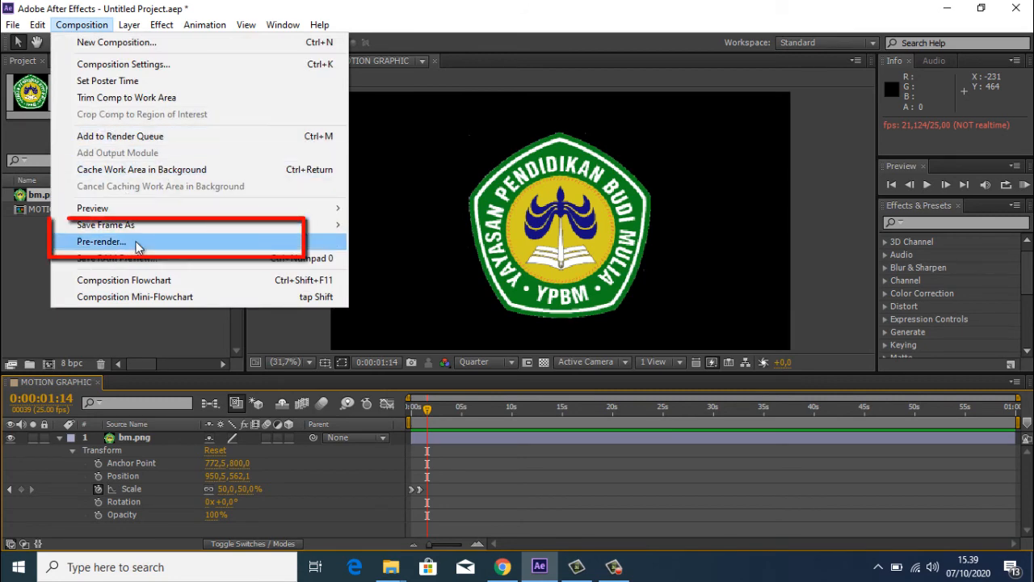
pyautogui.click(105, 241)
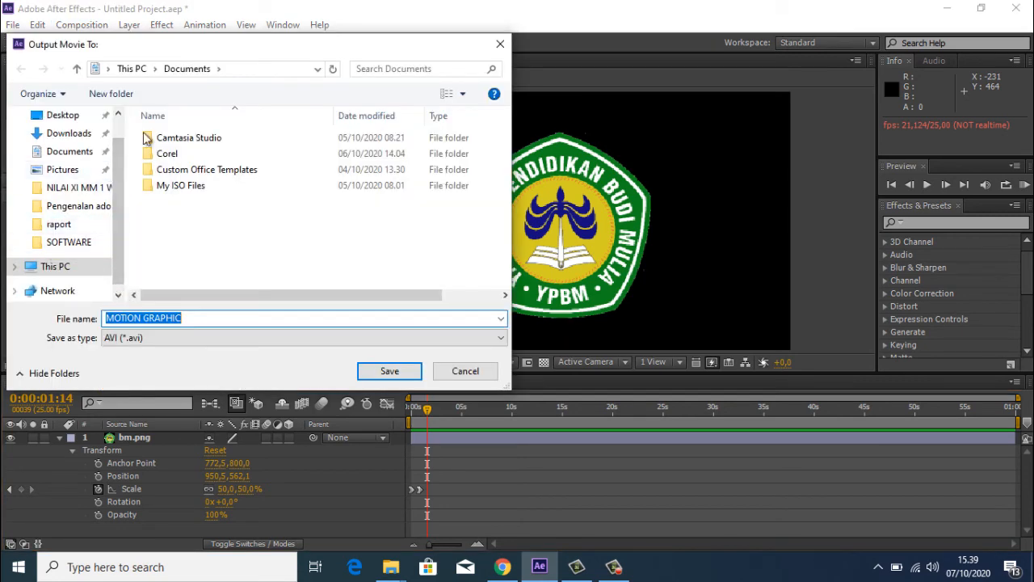
pyautogui.click(160, 337)
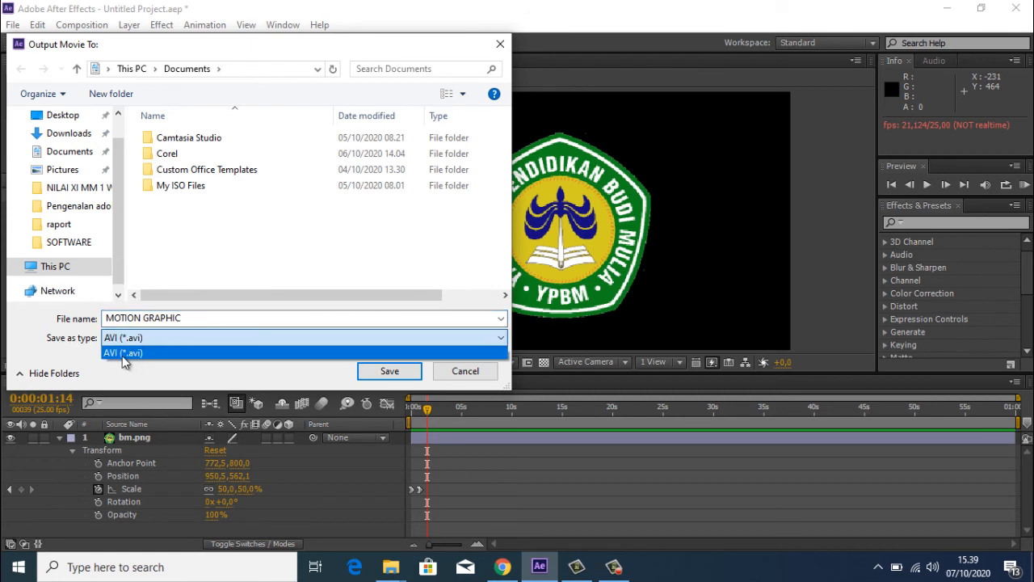
pyautogui.click(194, 318)
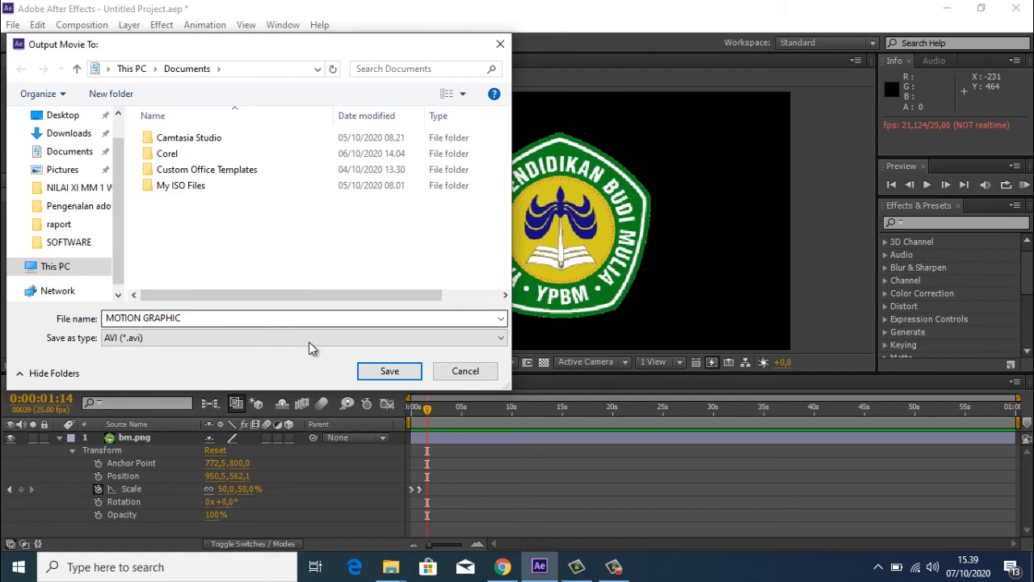
pyautogui.click(378, 370)
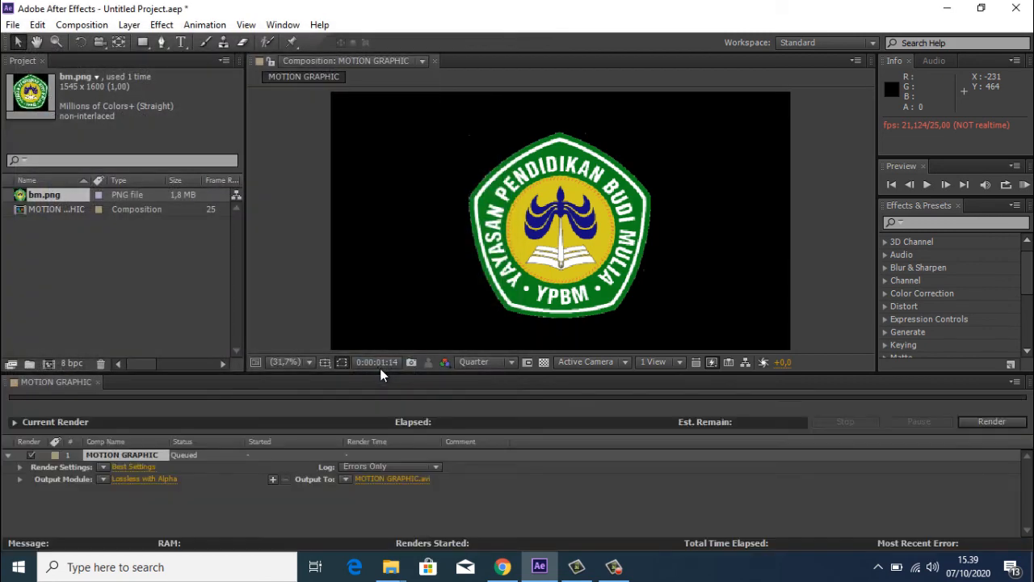
# Set the queued composition's output module to H.264 format with audio output enabled, and render it.
pyautogui.click(130, 478)
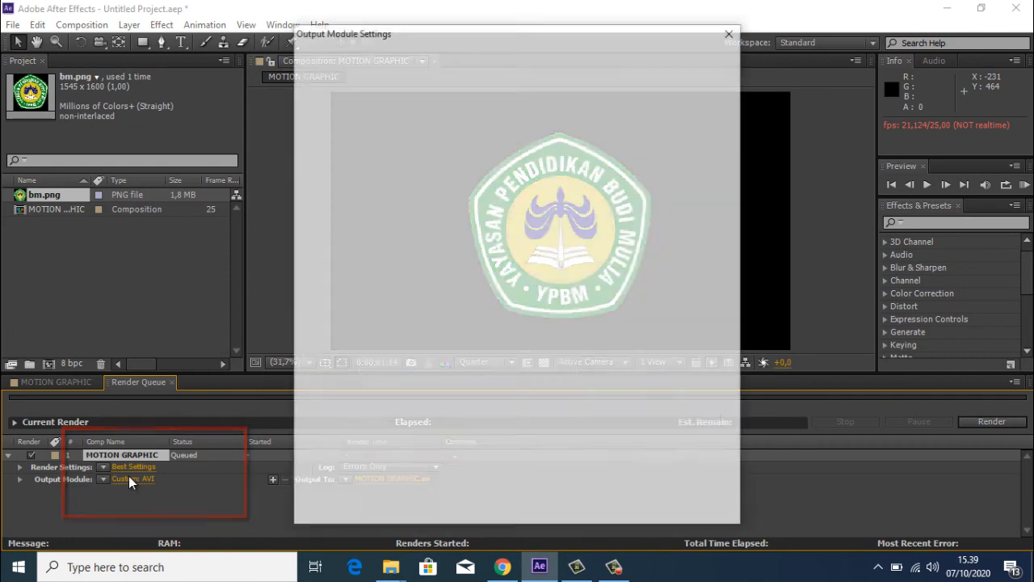
pyautogui.click(465, 102)
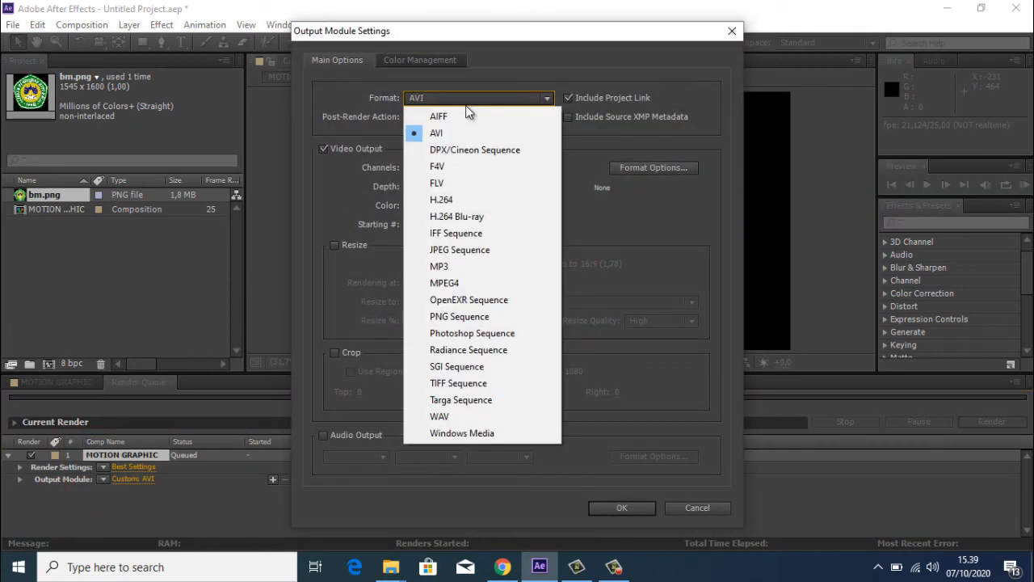
pyautogui.click(467, 200)
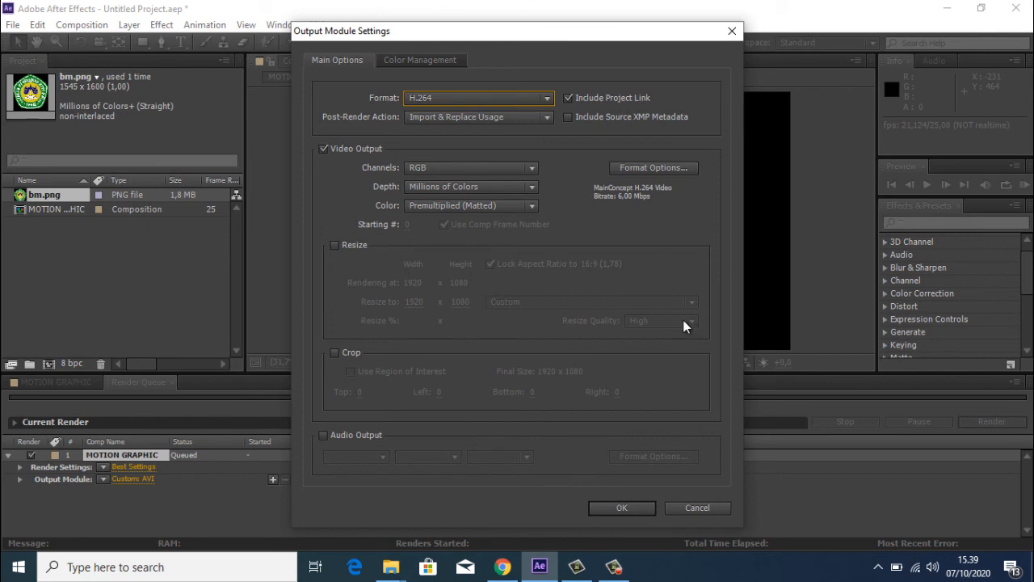
pyautogui.click(324, 435)
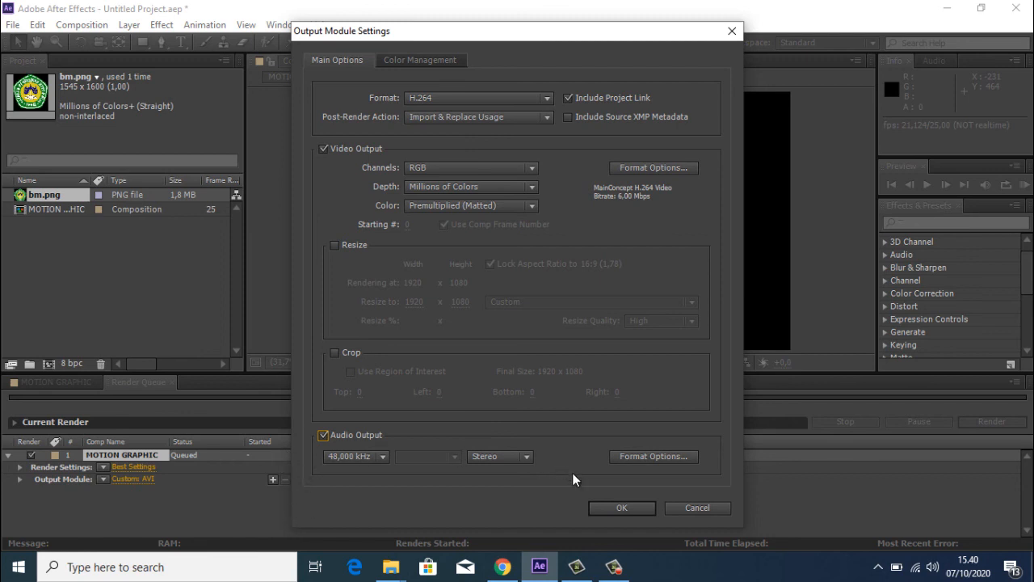
pyautogui.click(610, 509)
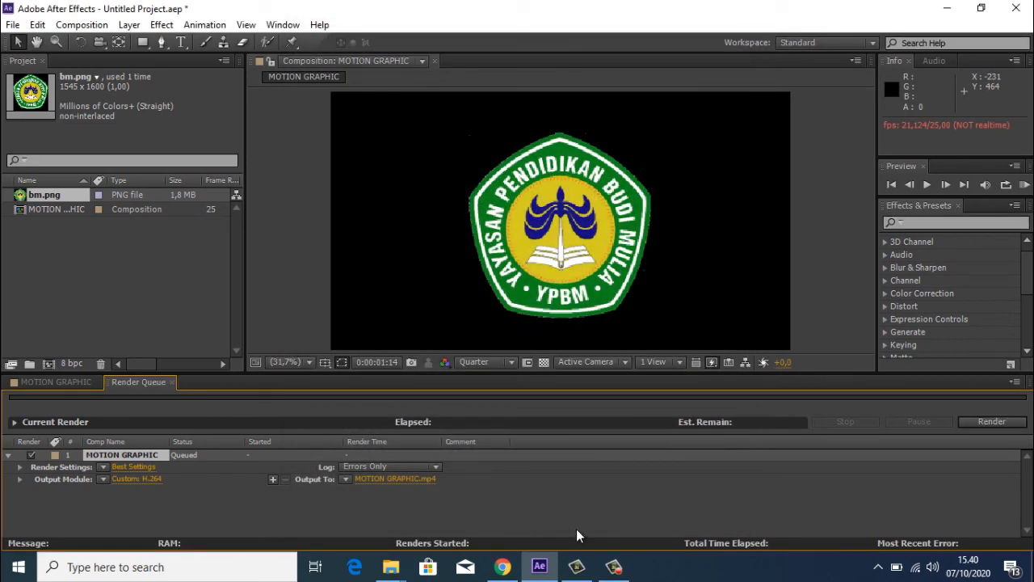
pyautogui.click(985, 425)
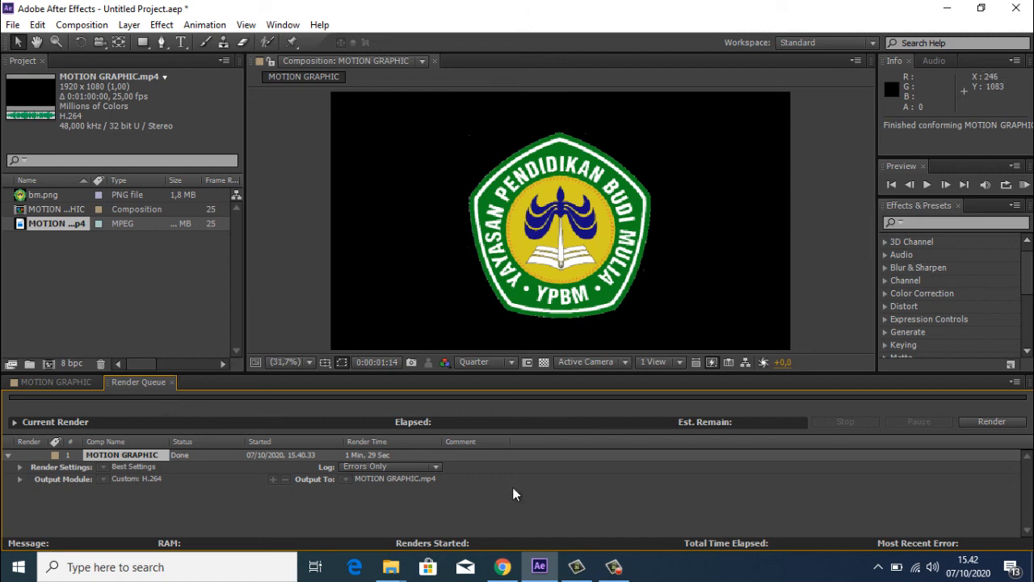
# Switch to File Explorer and open the rendered MOTION GRAPHIC MP4 from the Documents folder in a media player.
pyautogui.moveTo(389, 570)
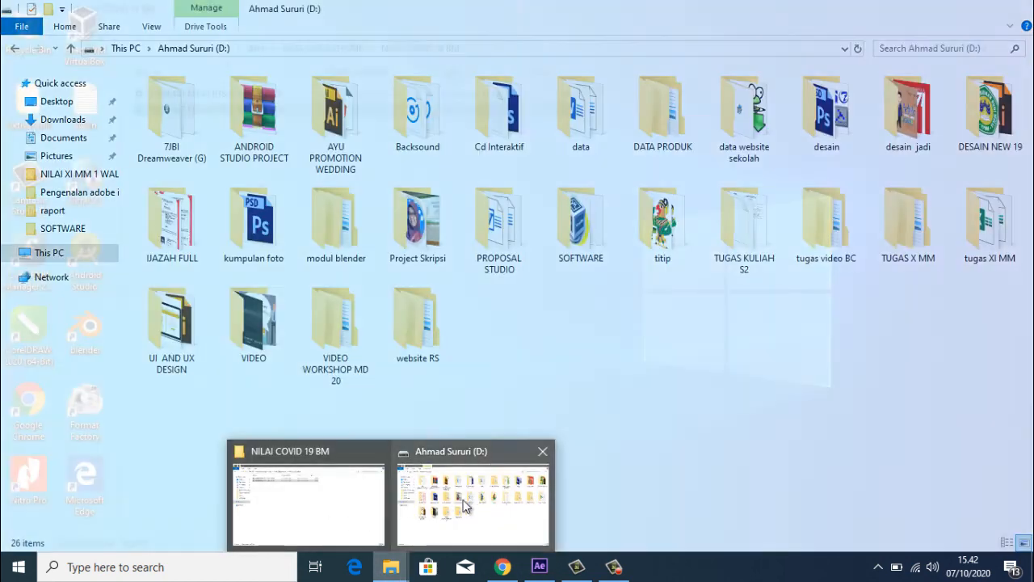
pyautogui.click(473, 507)
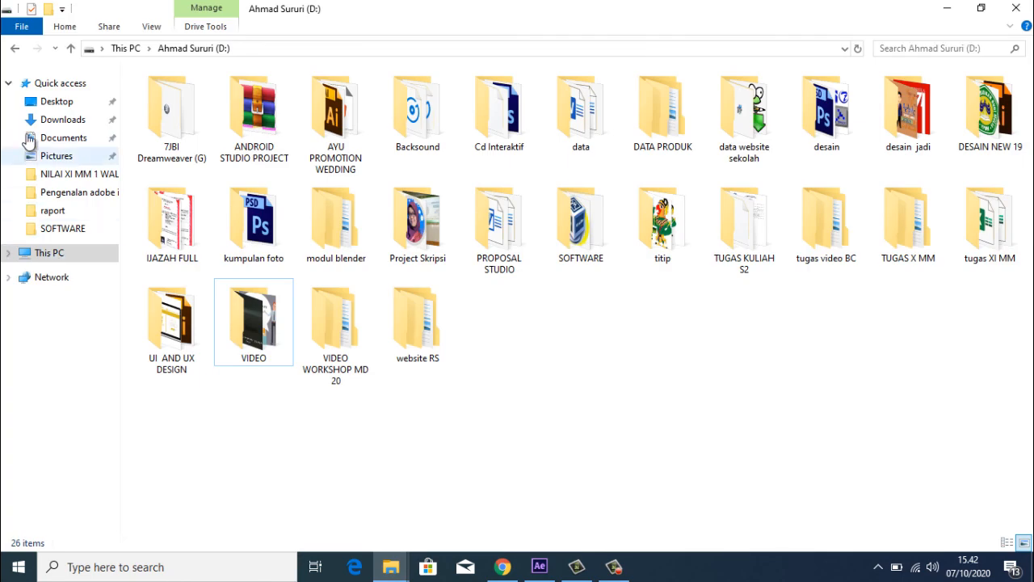
pyautogui.click(57, 141)
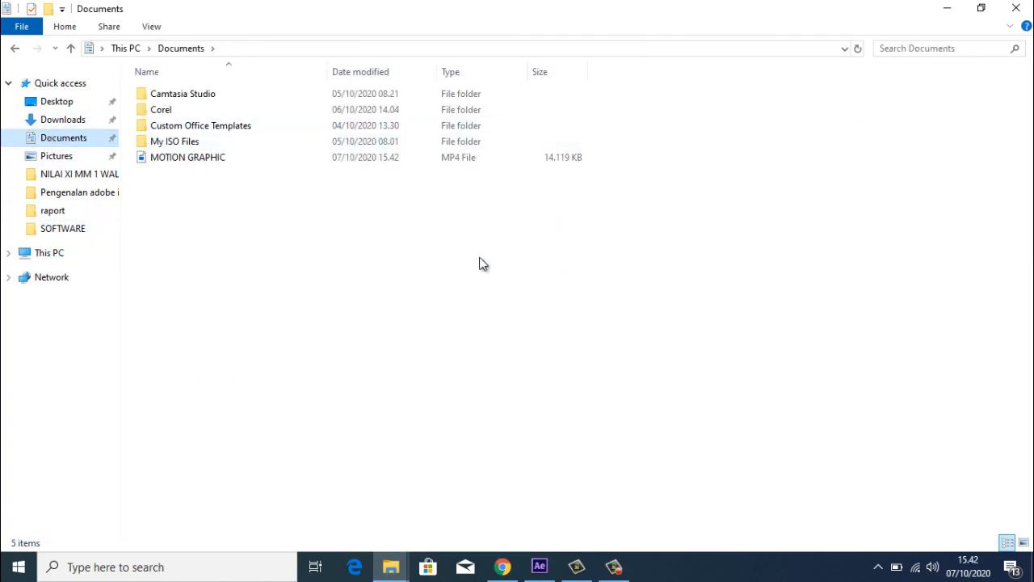
pyautogui.click(225, 157)
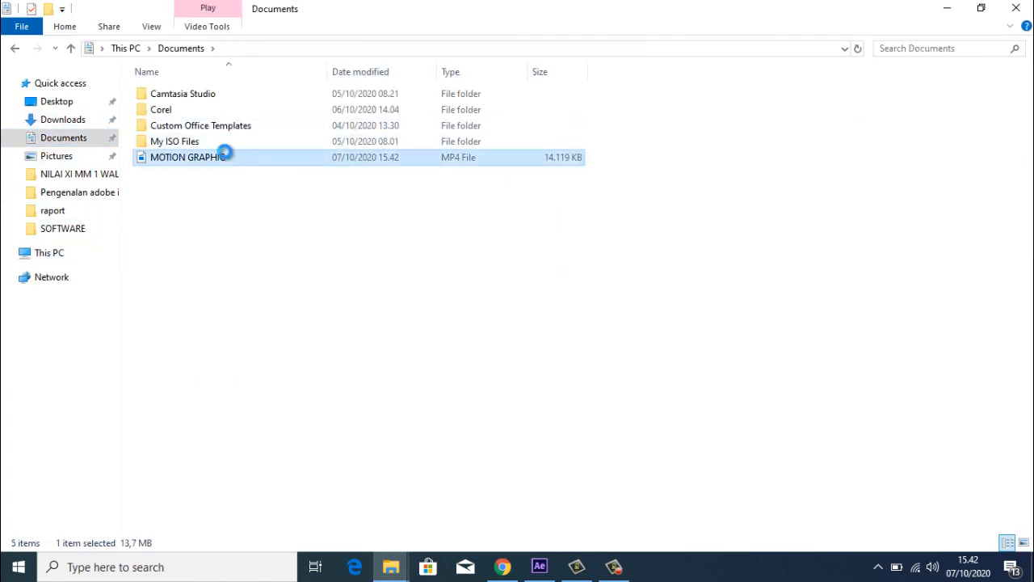
pyautogui.rightClick(225, 155)
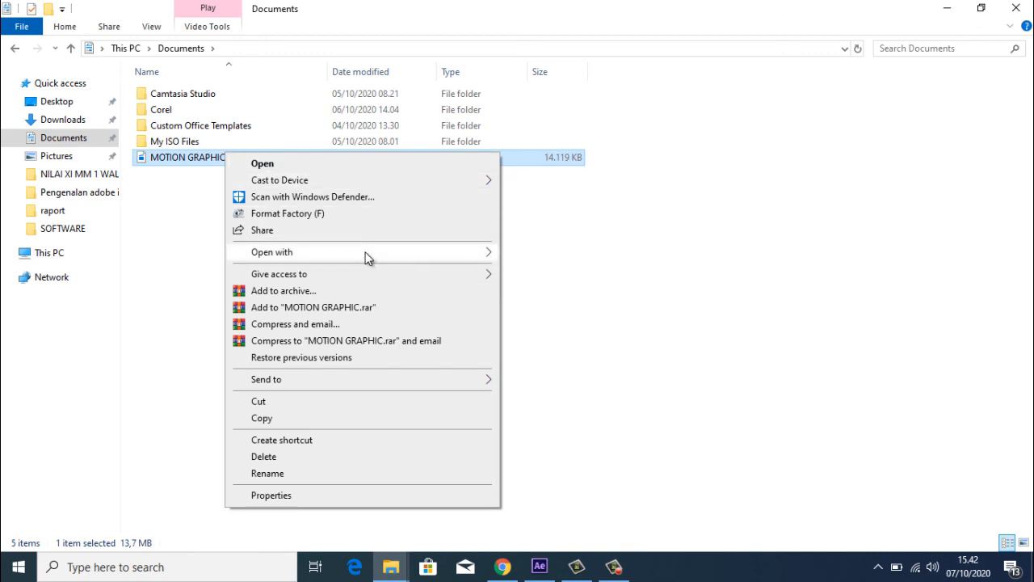
pyautogui.moveTo(477, 260)
pyautogui.click(549, 287)
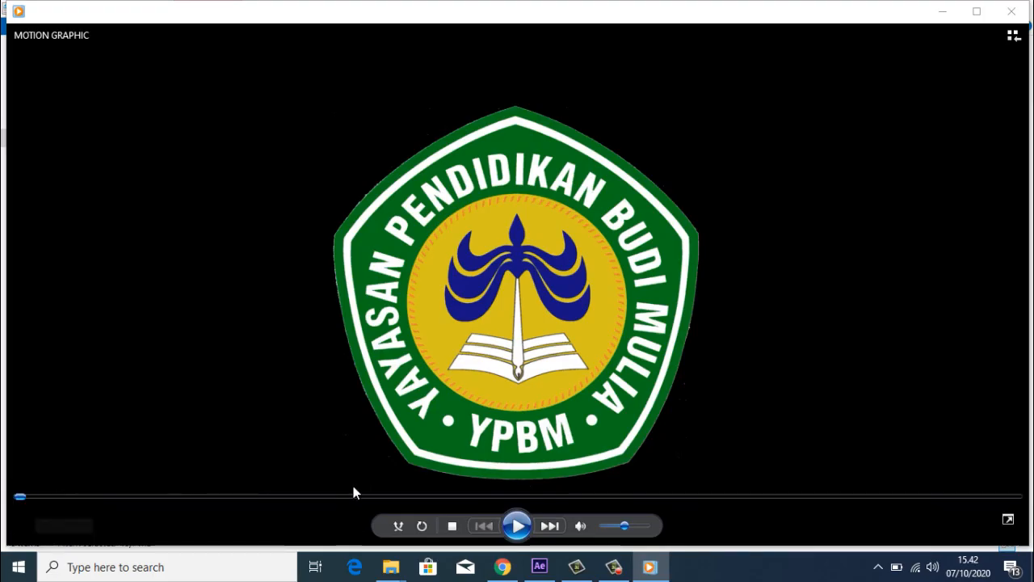
# Play the rendered video to check it, close the player and return to After Effects.
pyautogui.click(517, 527)
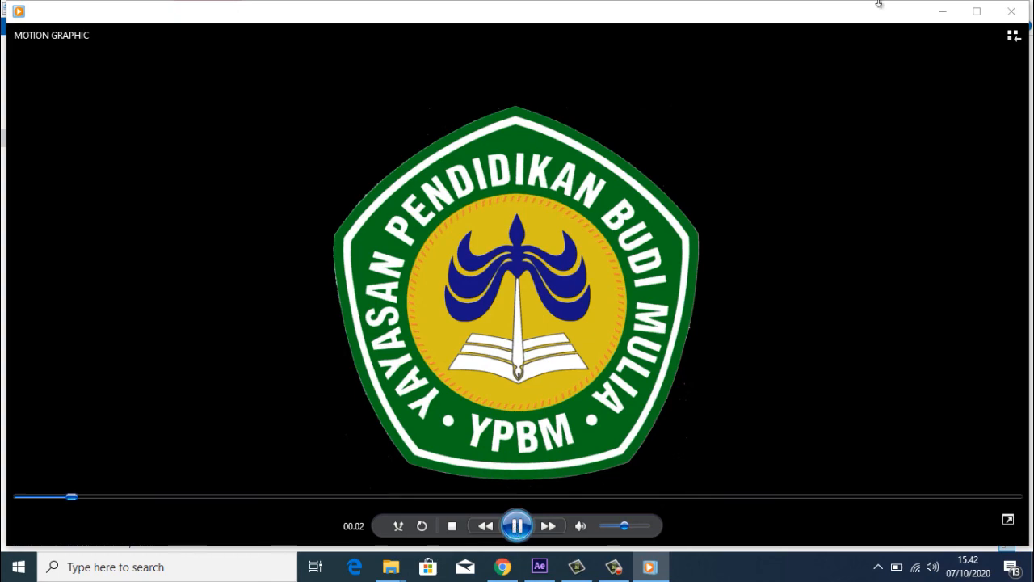
pyautogui.click(1015, 23)
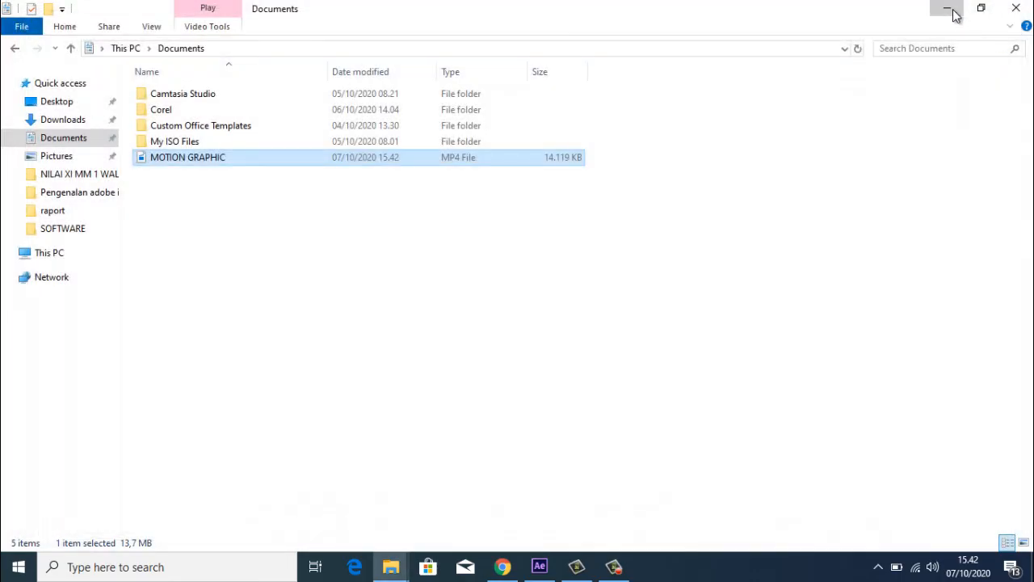
pyautogui.click(951, 13)
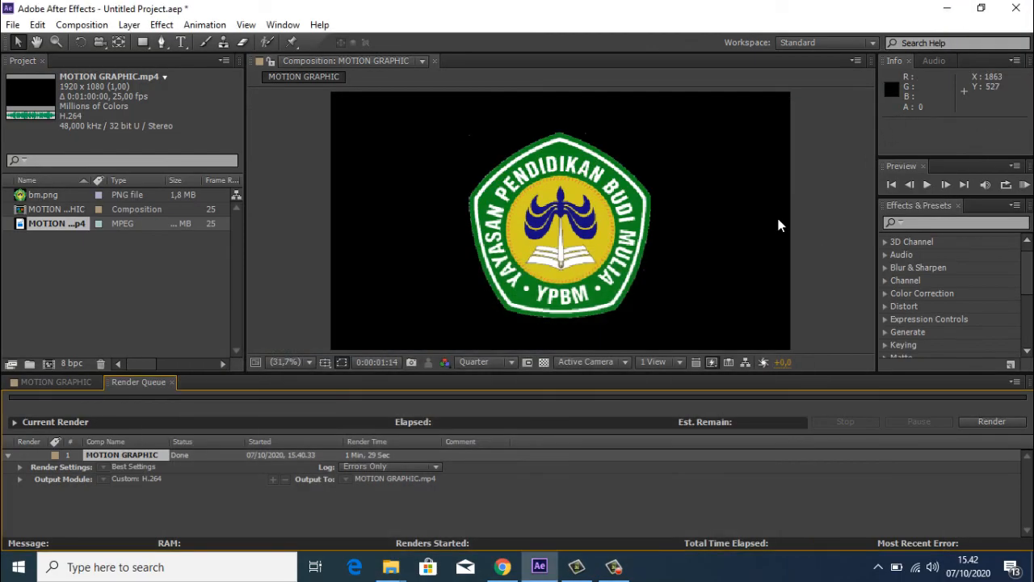